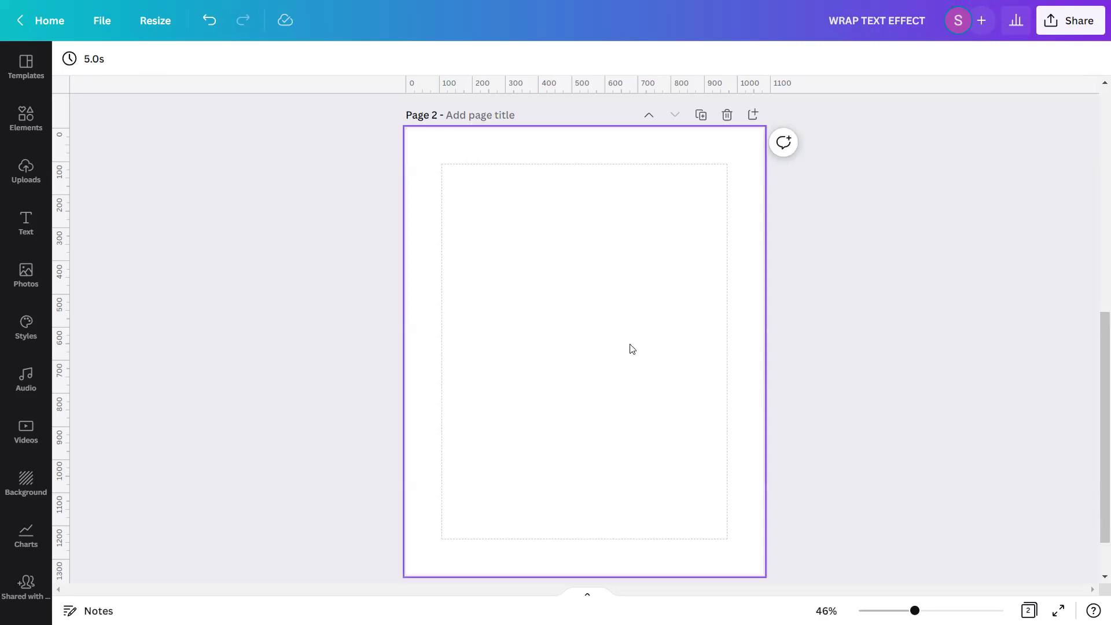
Set the background color of the blank page 2 to yellow, hex code #FFFF00
left_click(604, 338)
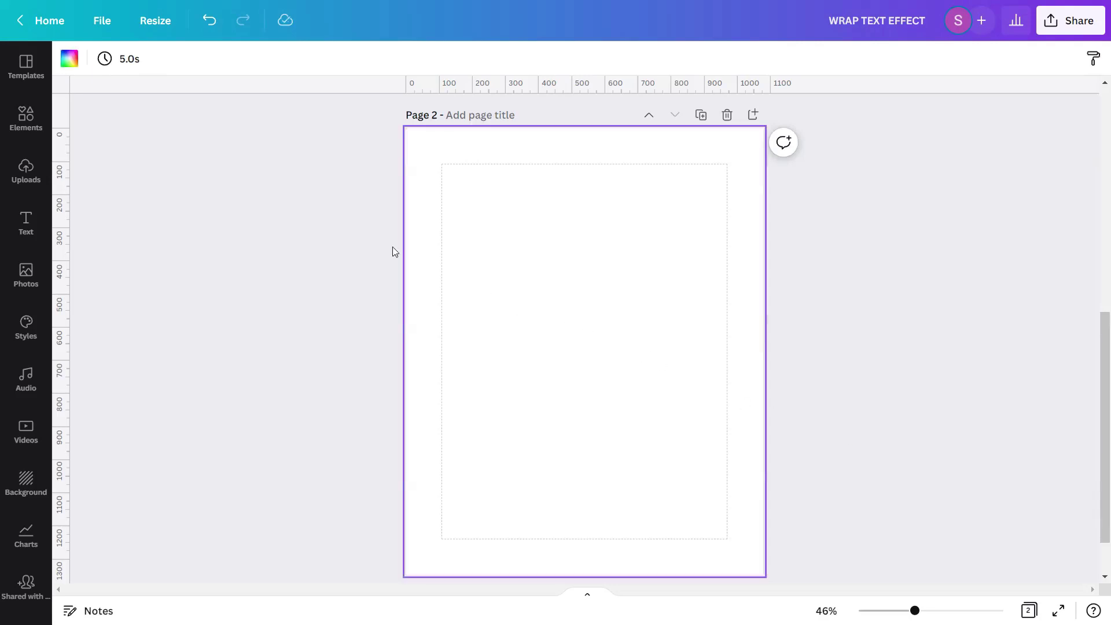
left_click(69, 60)
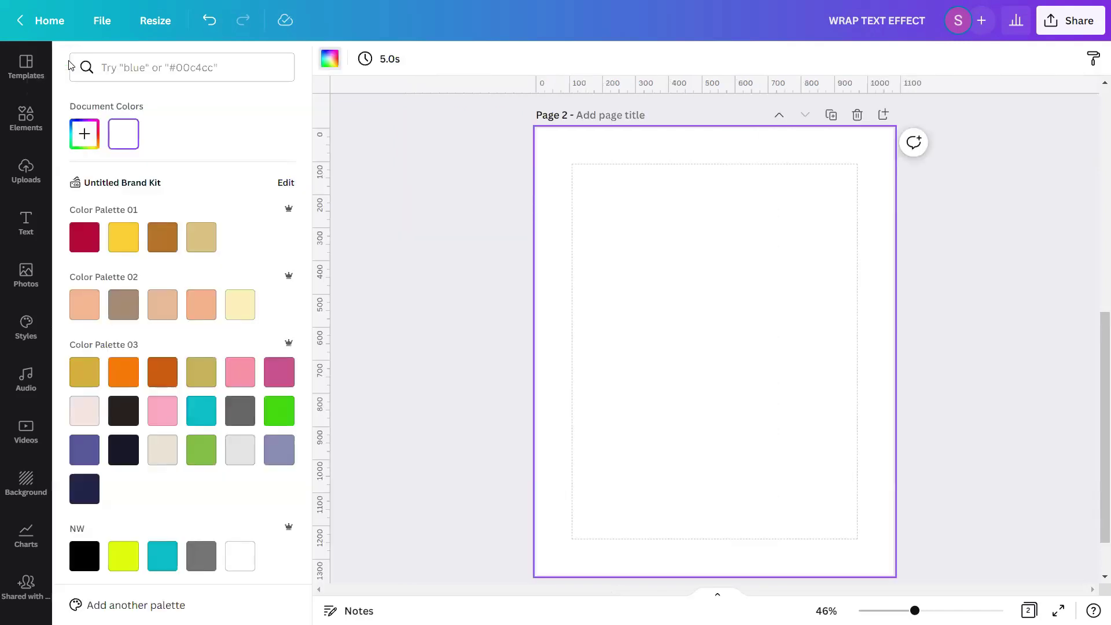
left_click(88, 138)
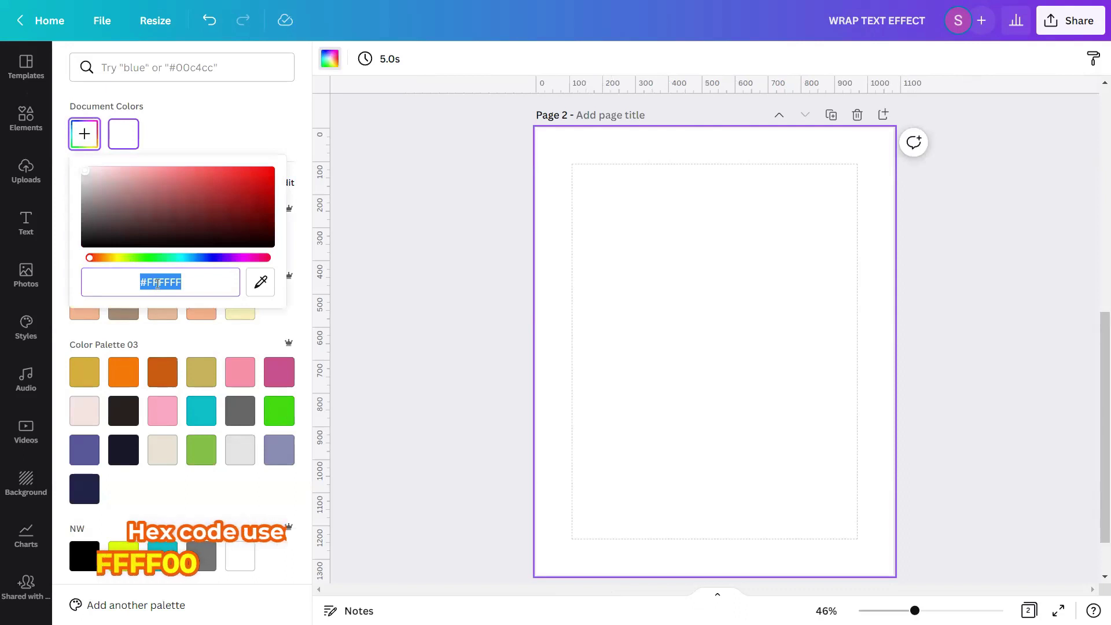
type("#")
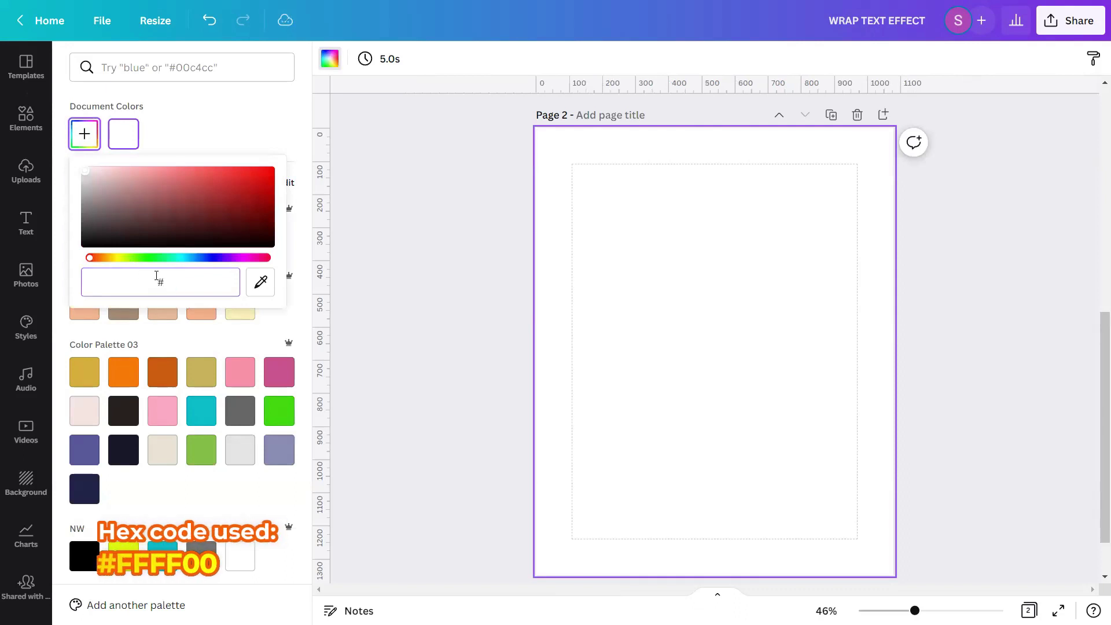
type("FFFF00")
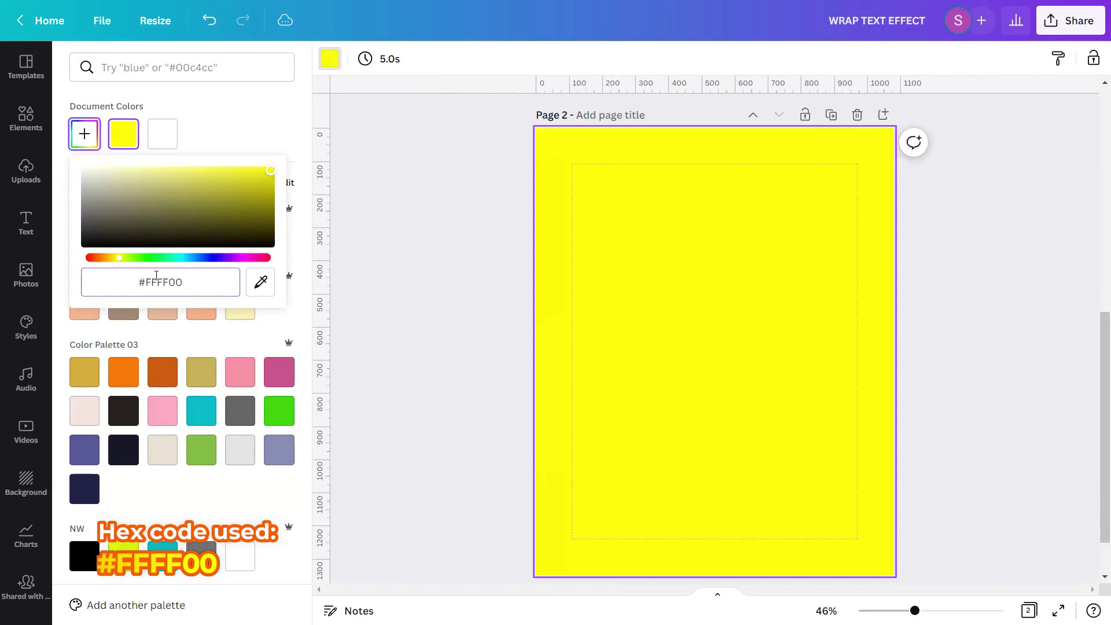
left_click(238, 113)
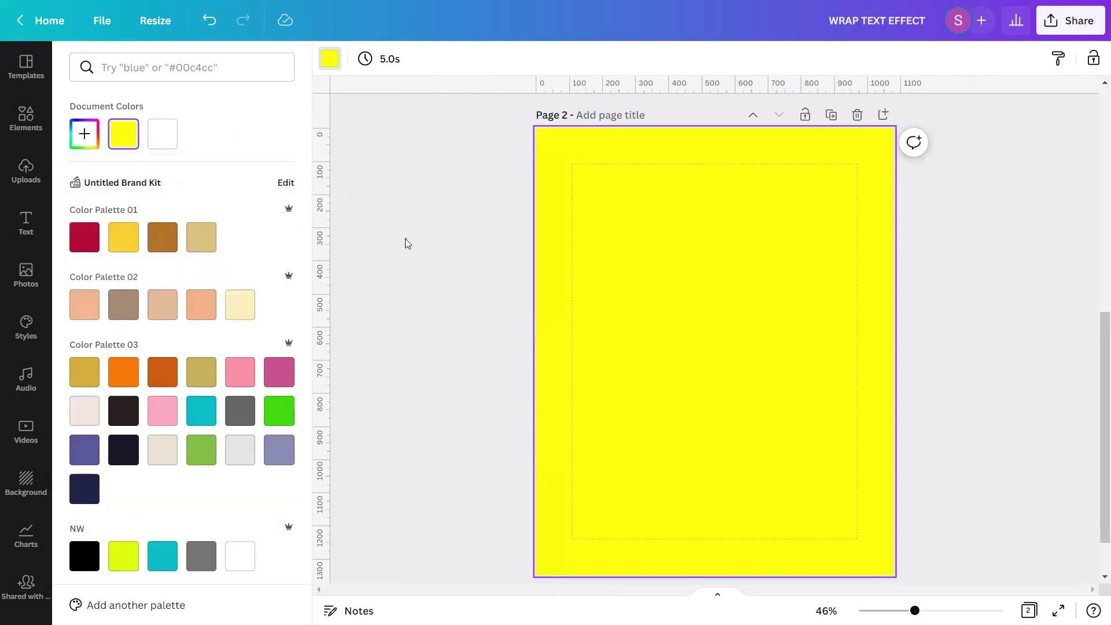
left_click(405, 238)
left_click(827, 287)
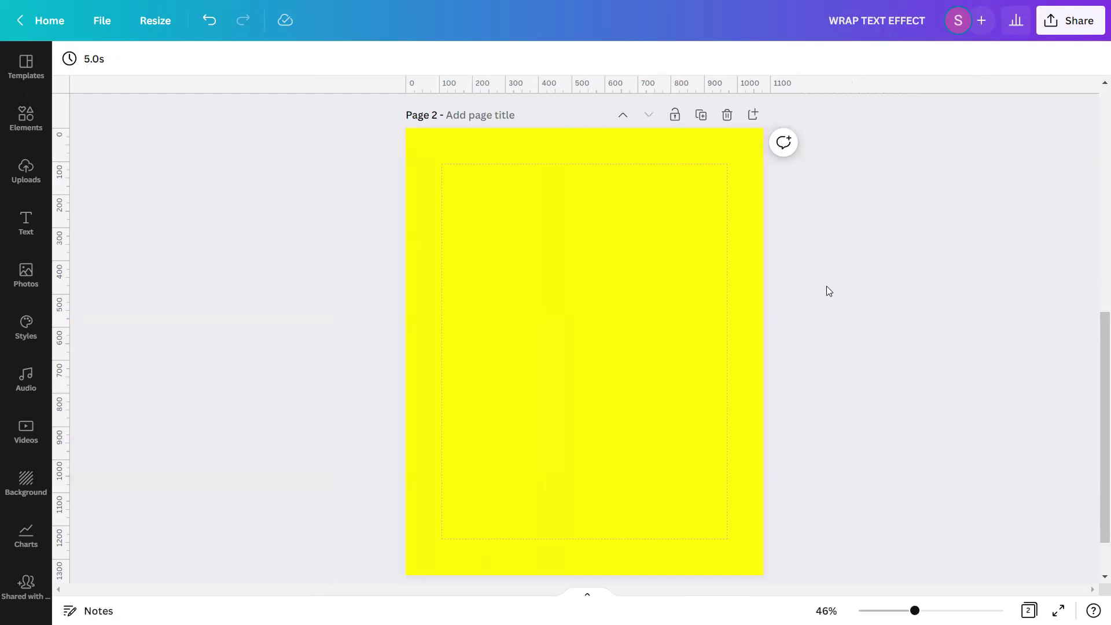
Add a heading to the yellow page and replace its placeholder text with "wrap text effect"
left_click(26, 223)
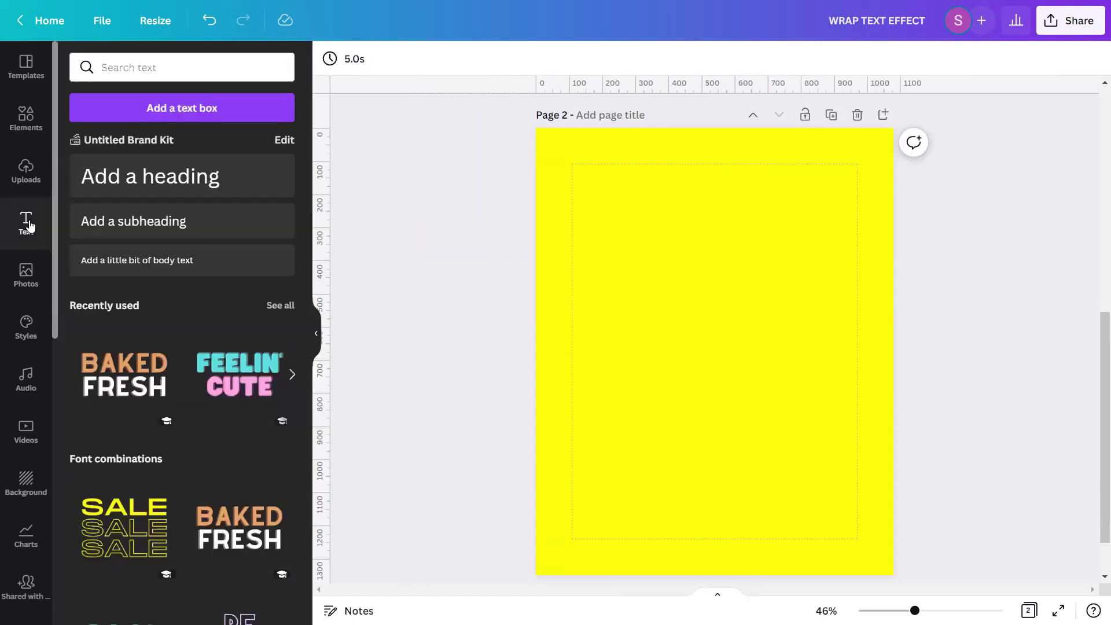
left_click(154, 180)
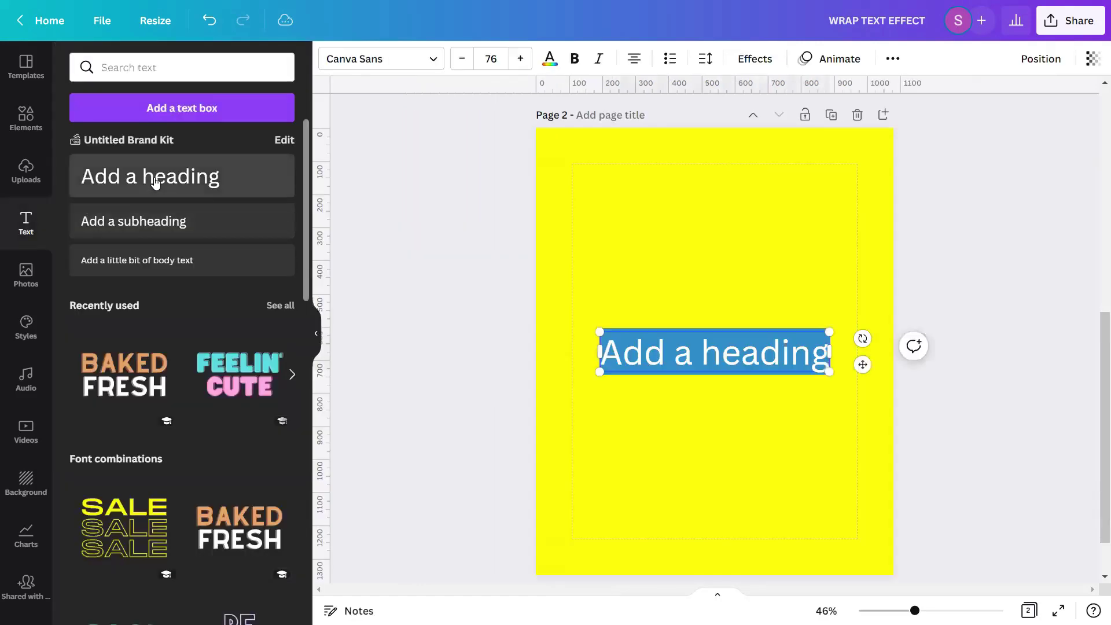
left_click(316, 333)
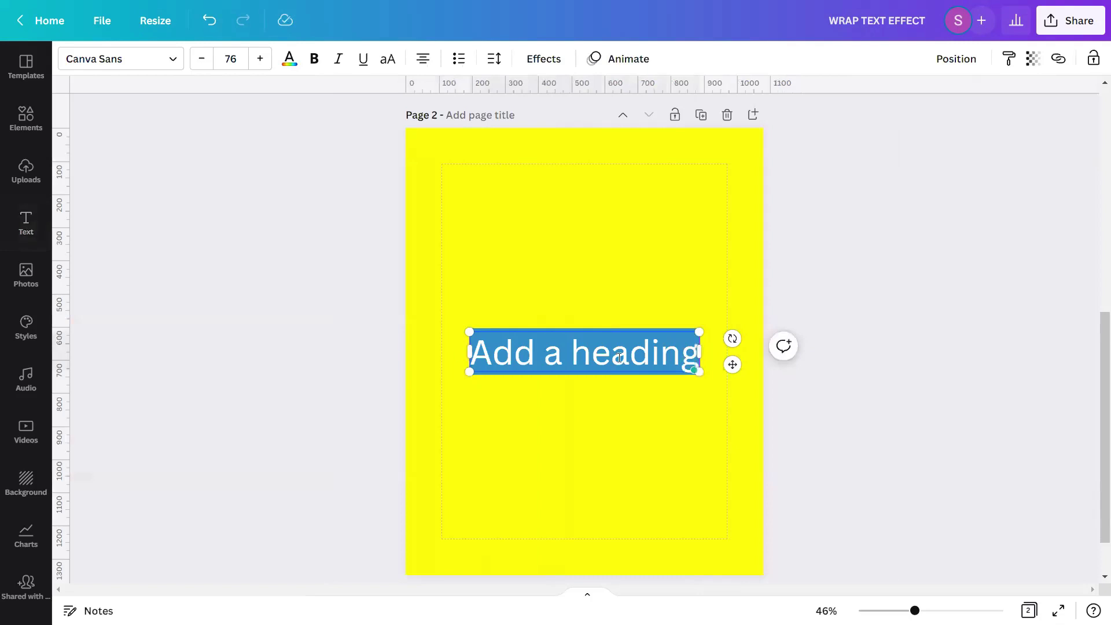
left_click(722, 316)
left_click(677, 358)
left_click(675, 362)
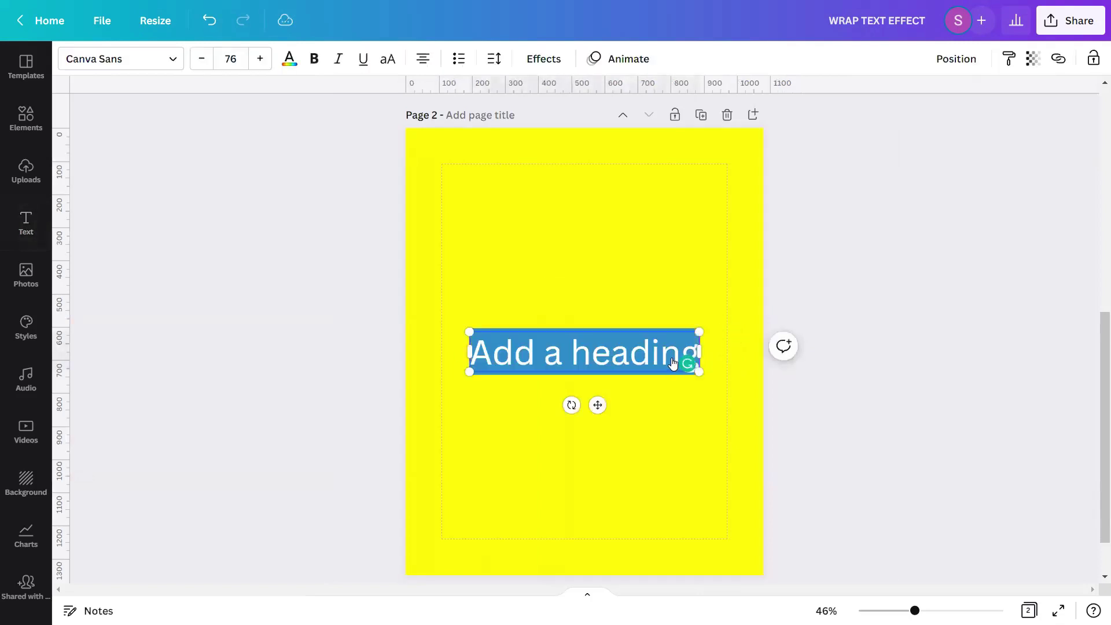
type("wra")
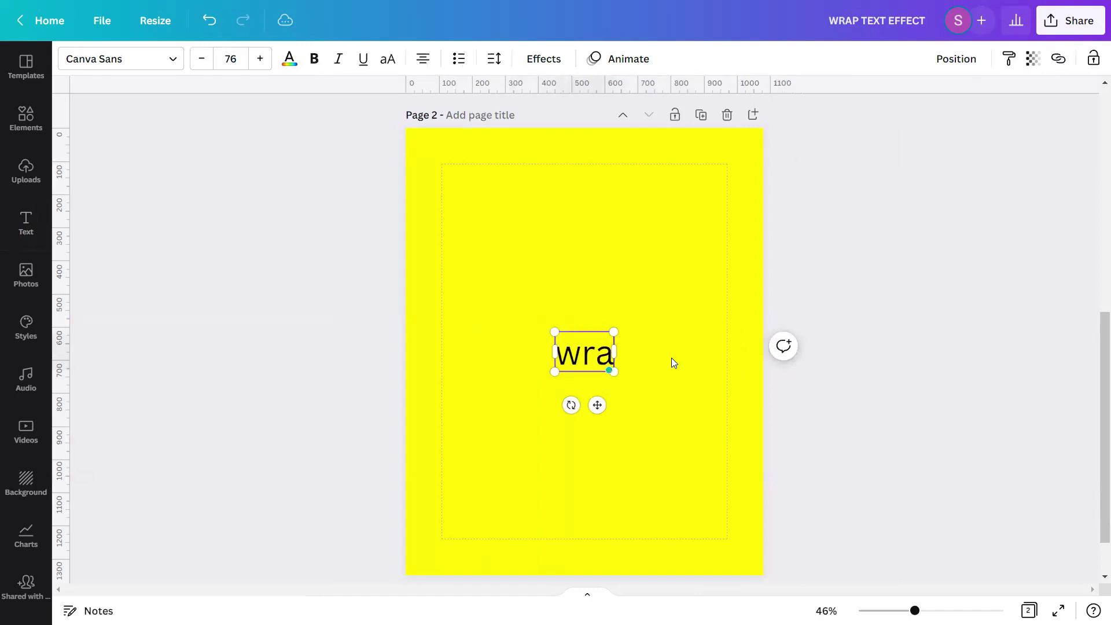
type("p text")
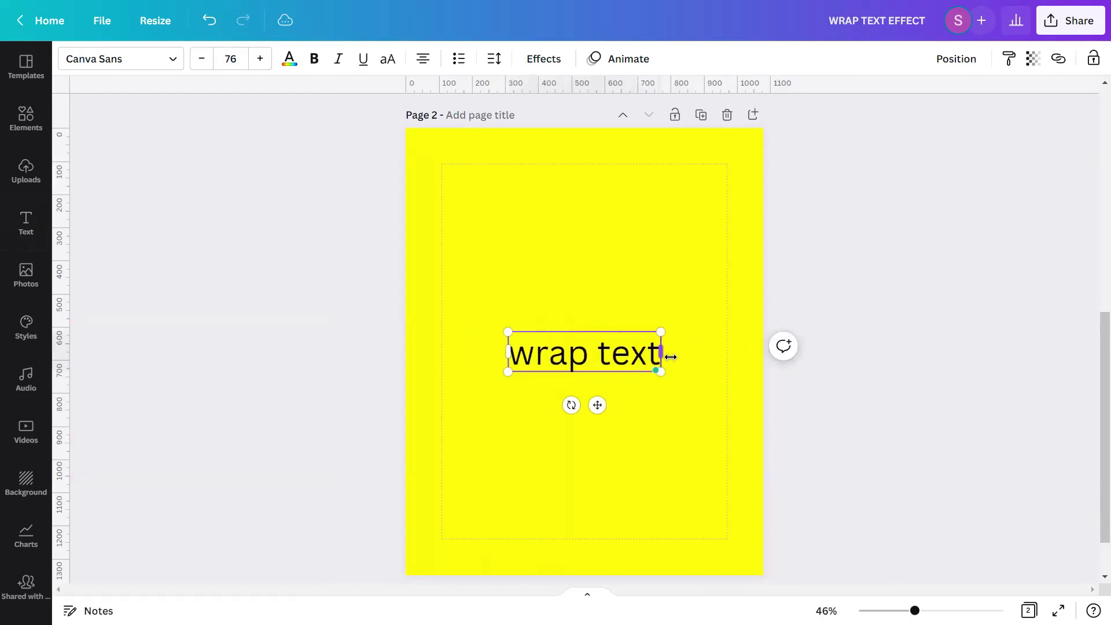
type(" effect")
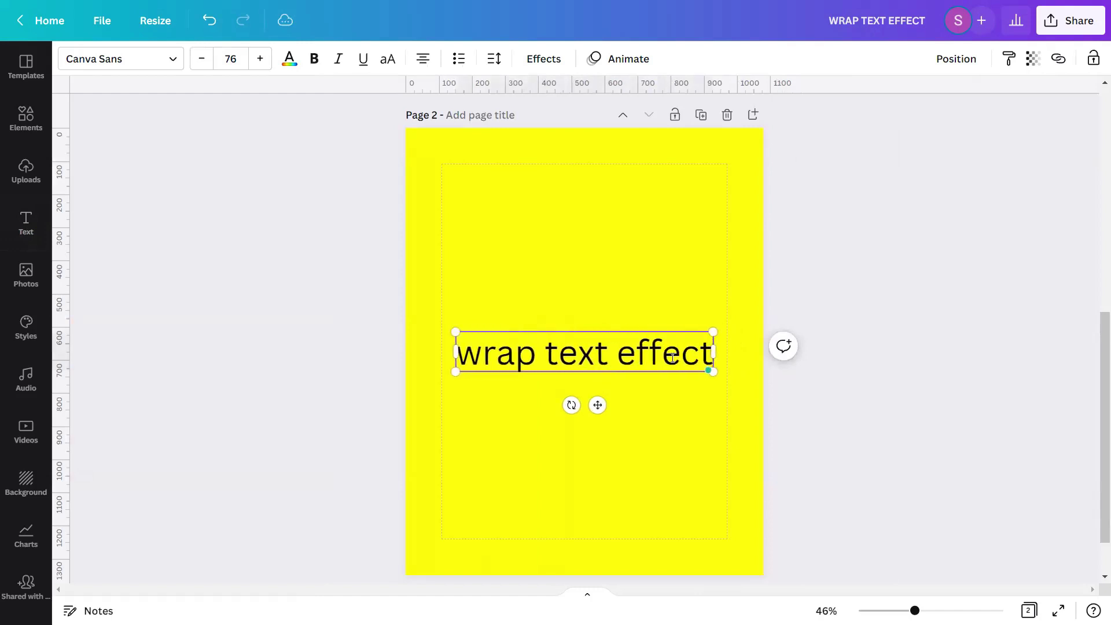
left_click(672, 308)
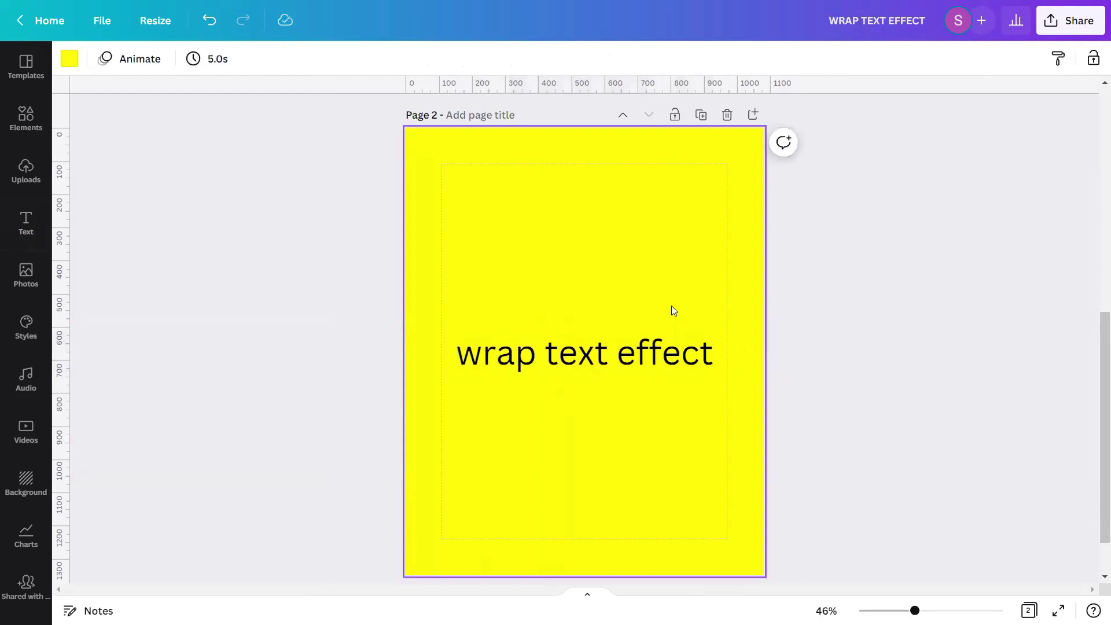
Set the letter spacing of the "wrap text effect" heading to -88
left_click(673, 354)
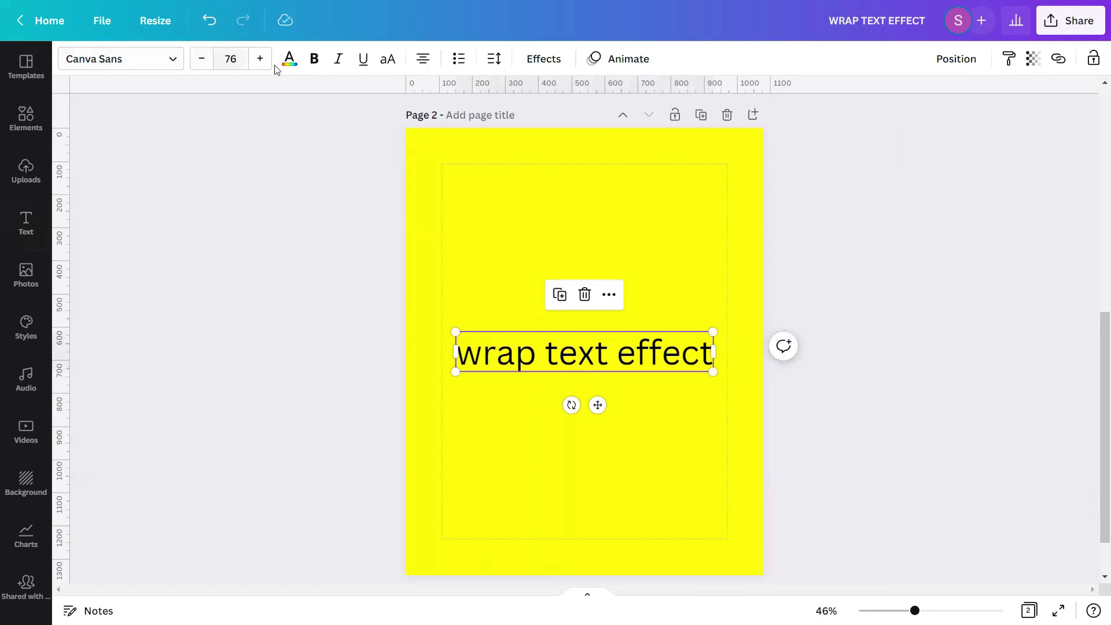
left_click(495, 60)
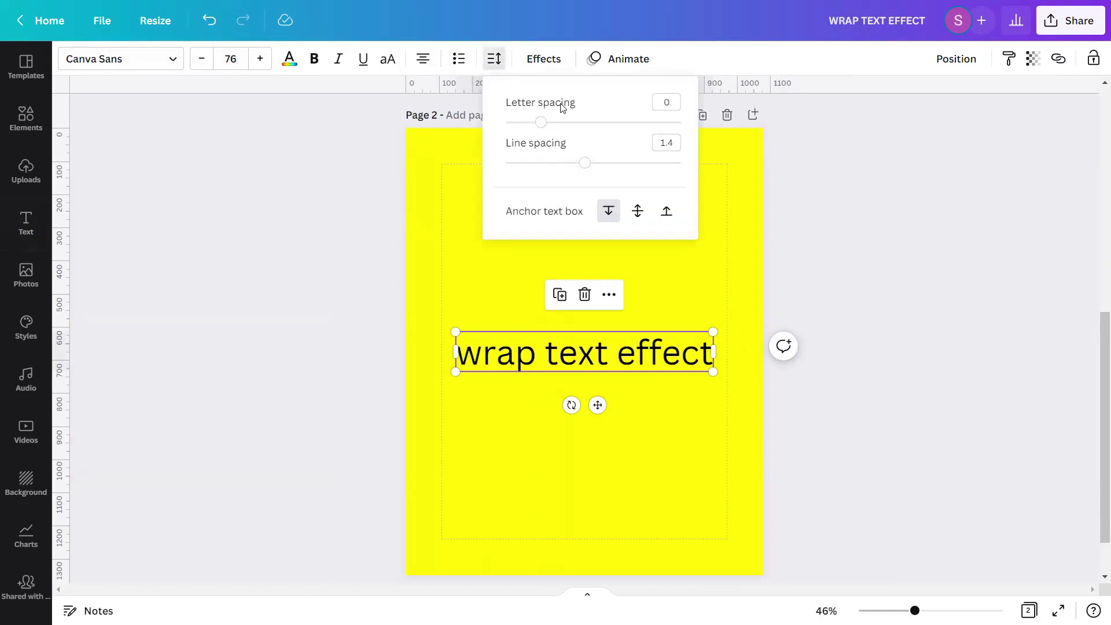
left_click(662, 103)
type("-88")
key("Return")
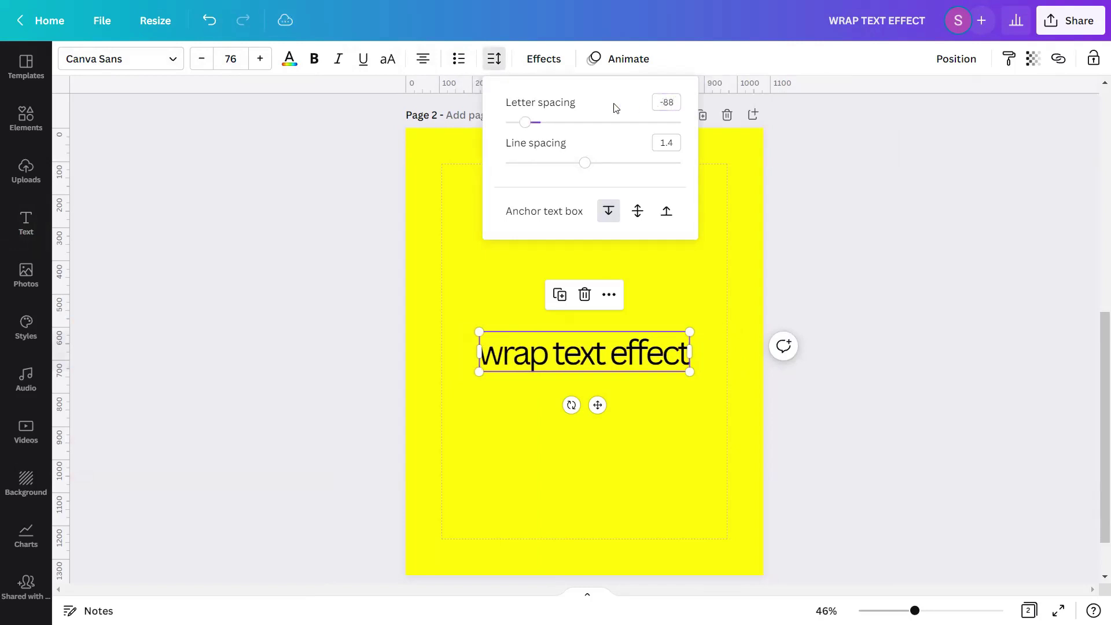
Set the heading's line spacing to 1.05 and anchor its text box at the middle
left_click(672, 145)
type("1.05")
key("Return")
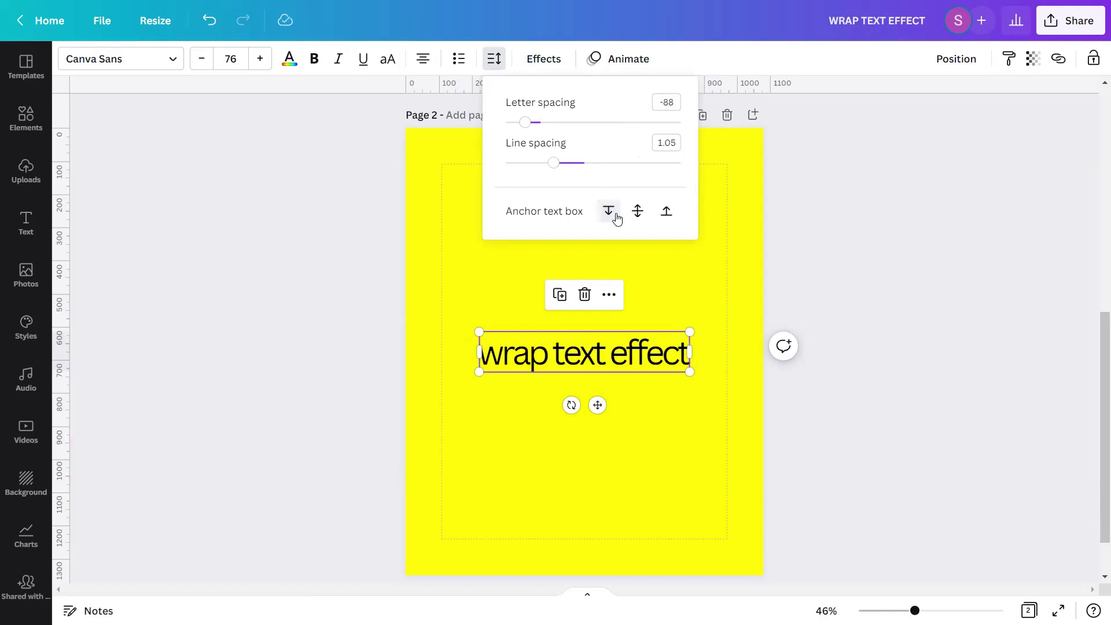
left_click(638, 215)
left_click(842, 298)
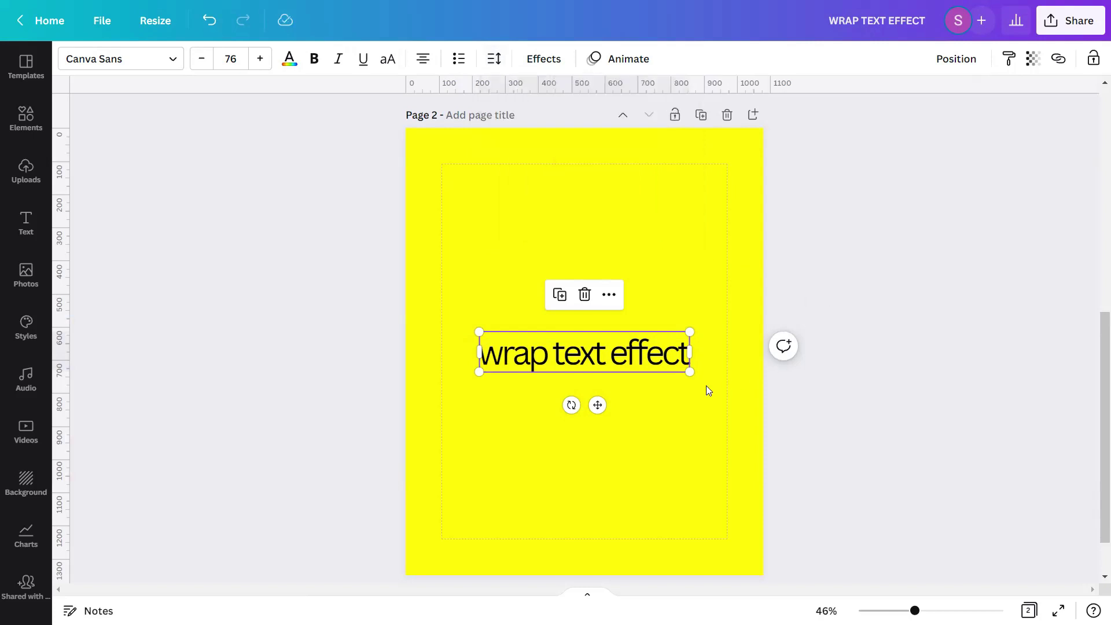
Shrink the "wrap text effect" heading and set its font size to exactly 31
left_click_drag(689, 374, 563, 360)
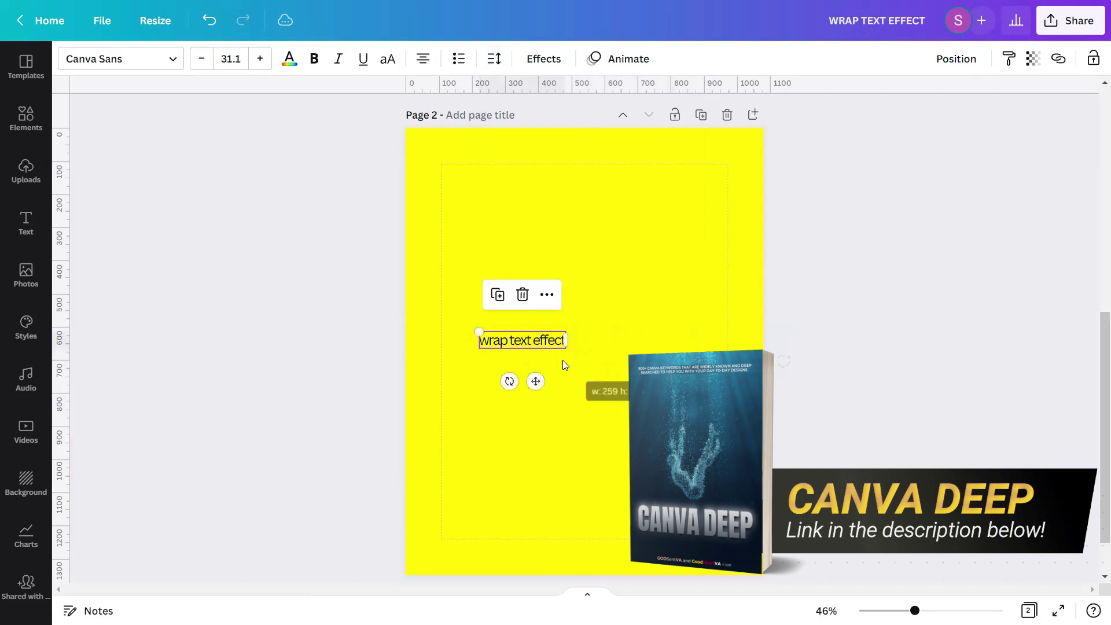
left_click(230, 59)
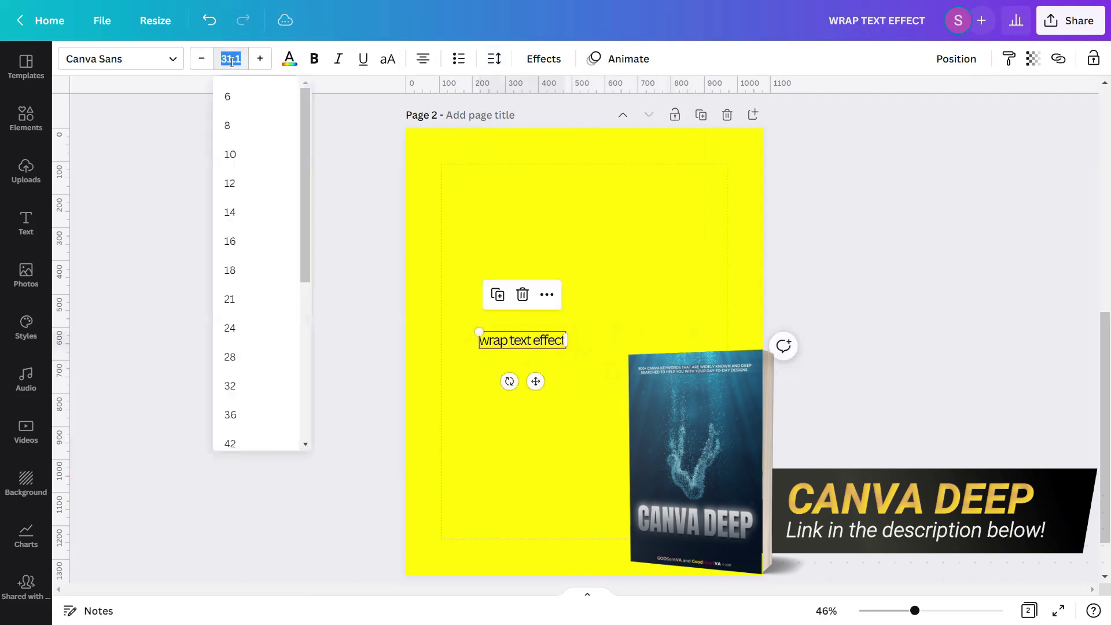
key("BackSpace")
type("31")
key("Return")
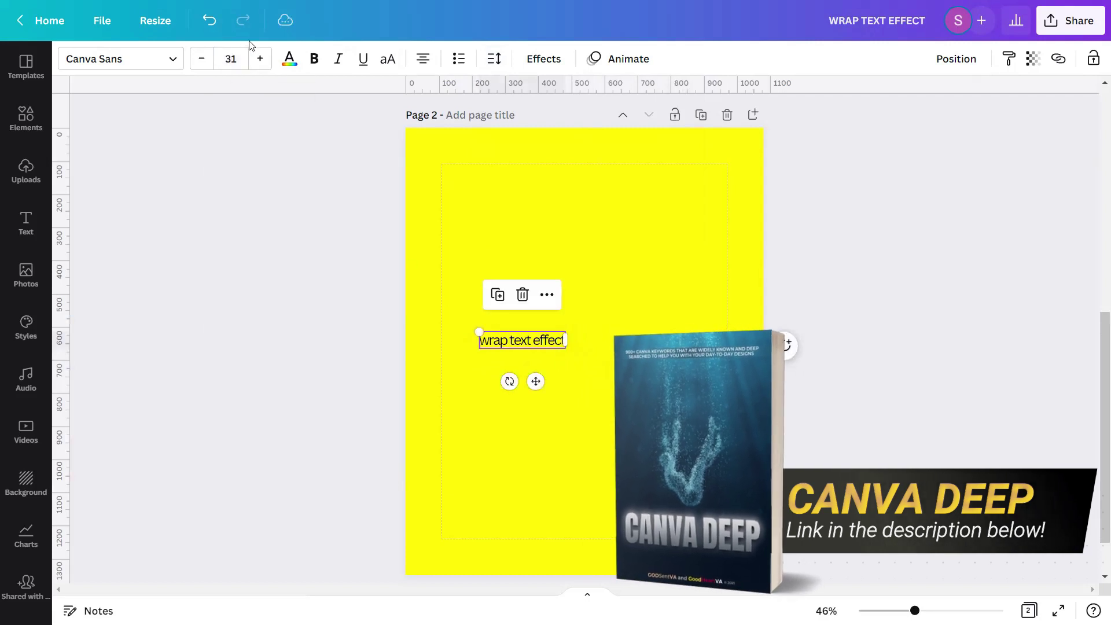
left_click(329, 269)
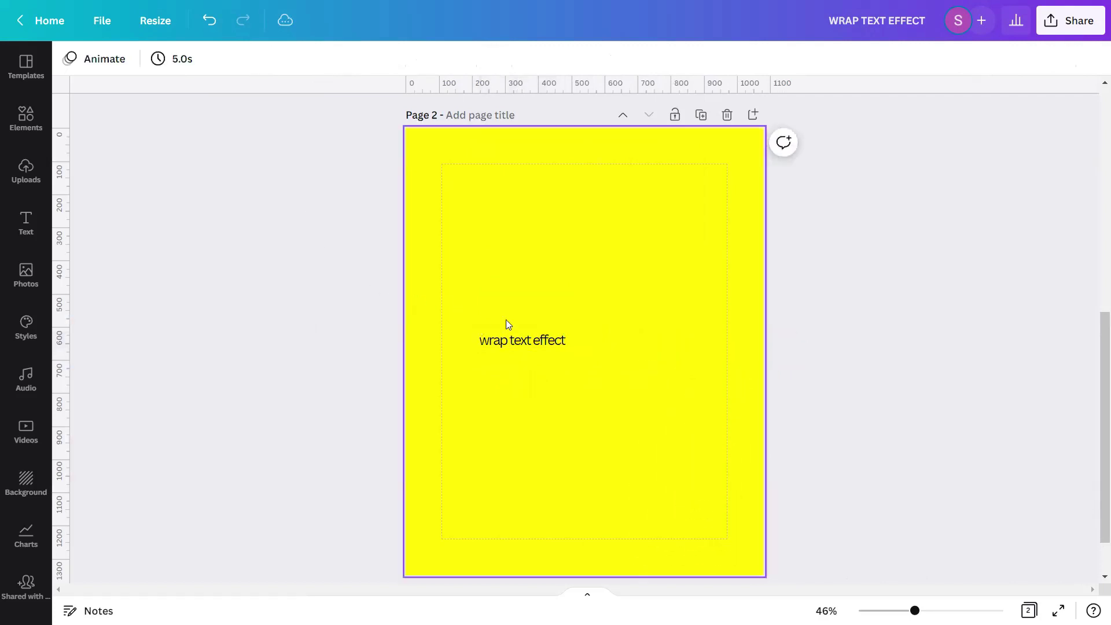
Make the "wrap text effect" text bold and move it to the center of the page
left_click(548, 344)
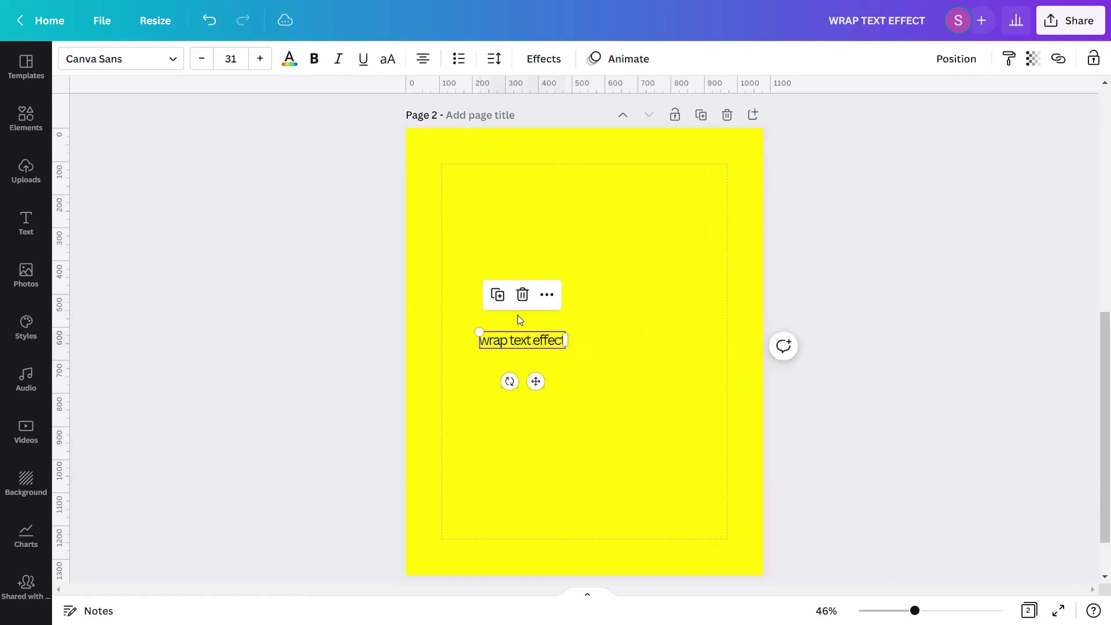
left_click(314, 58)
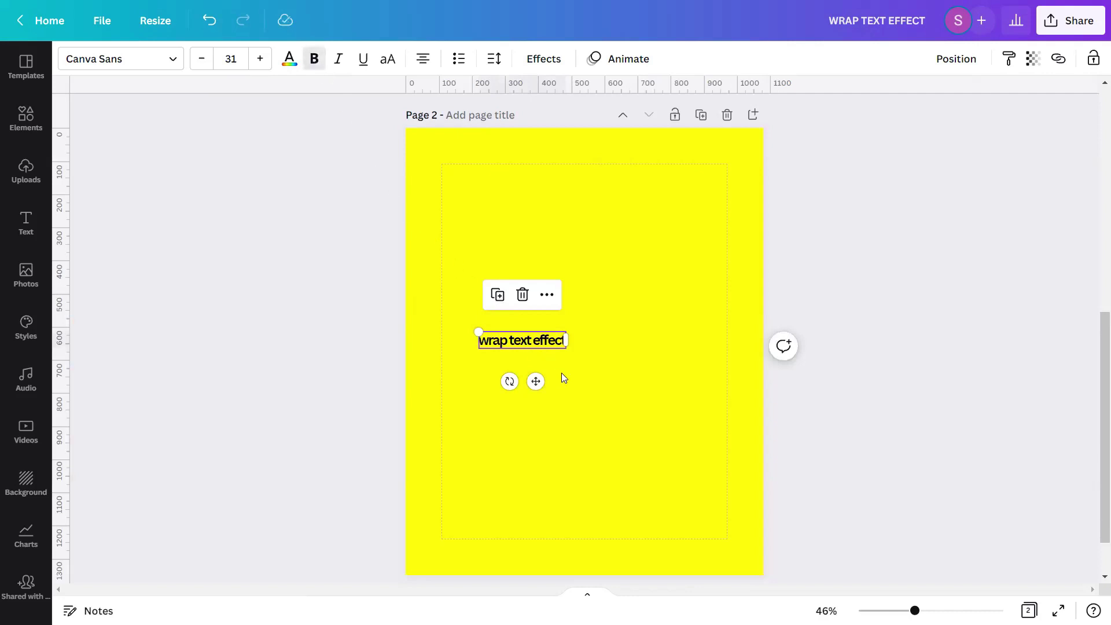
left_click_drag(536, 382, 597, 397)
left_click(678, 415)
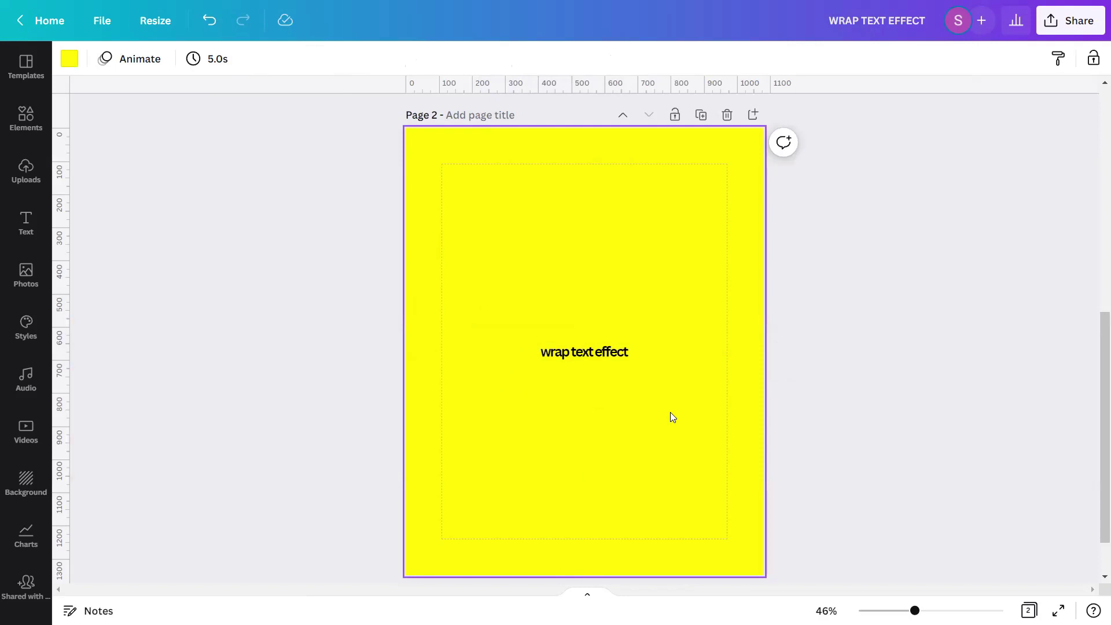
Align the "wrap text effect" text to the top and left edges of the page
left_click(579, 352)
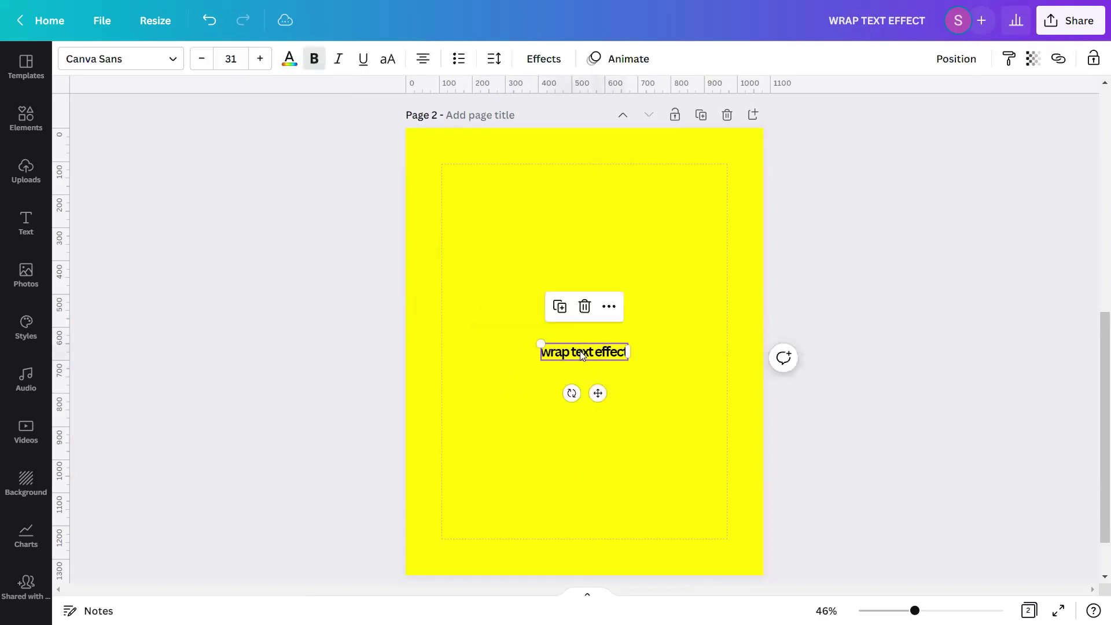
left_click(953, 61)
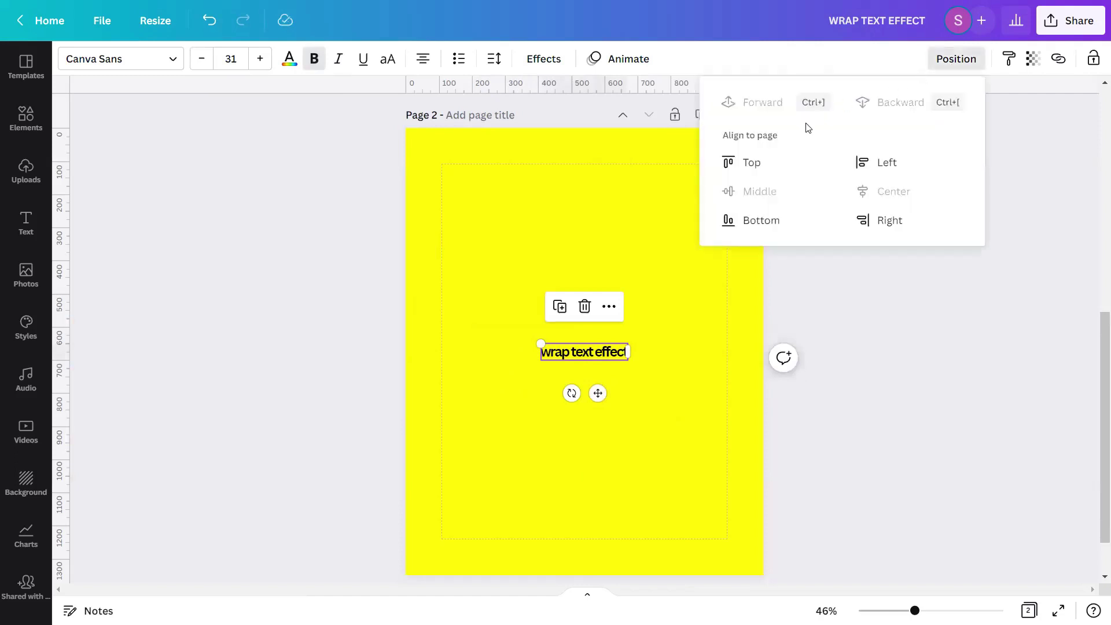
left_click(746, 161)
left_click(904, 162)
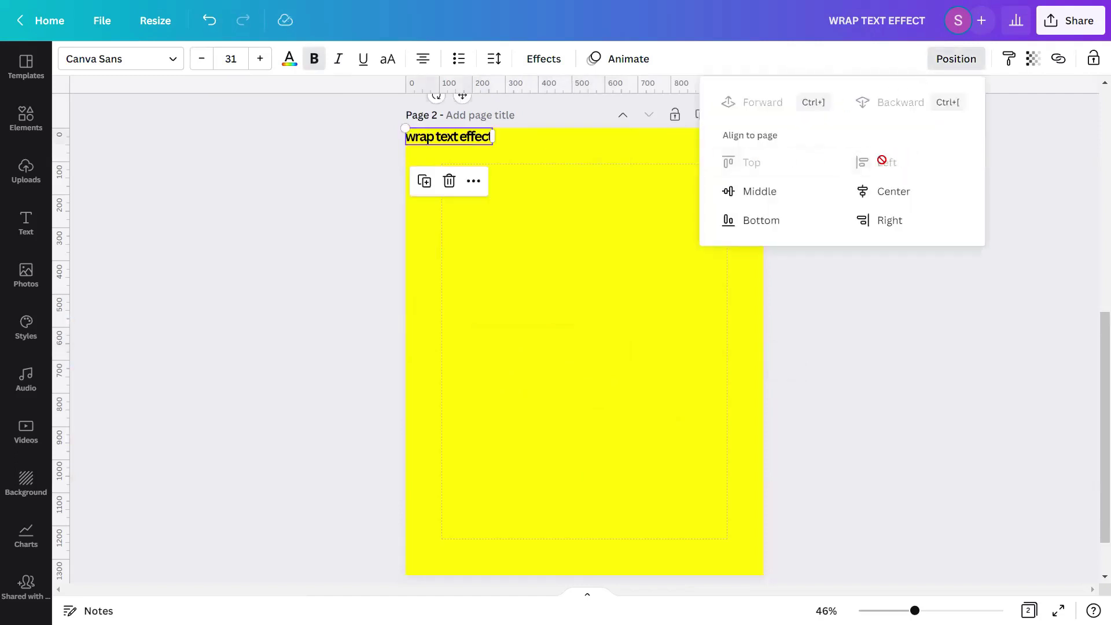
left_click(603, 224)
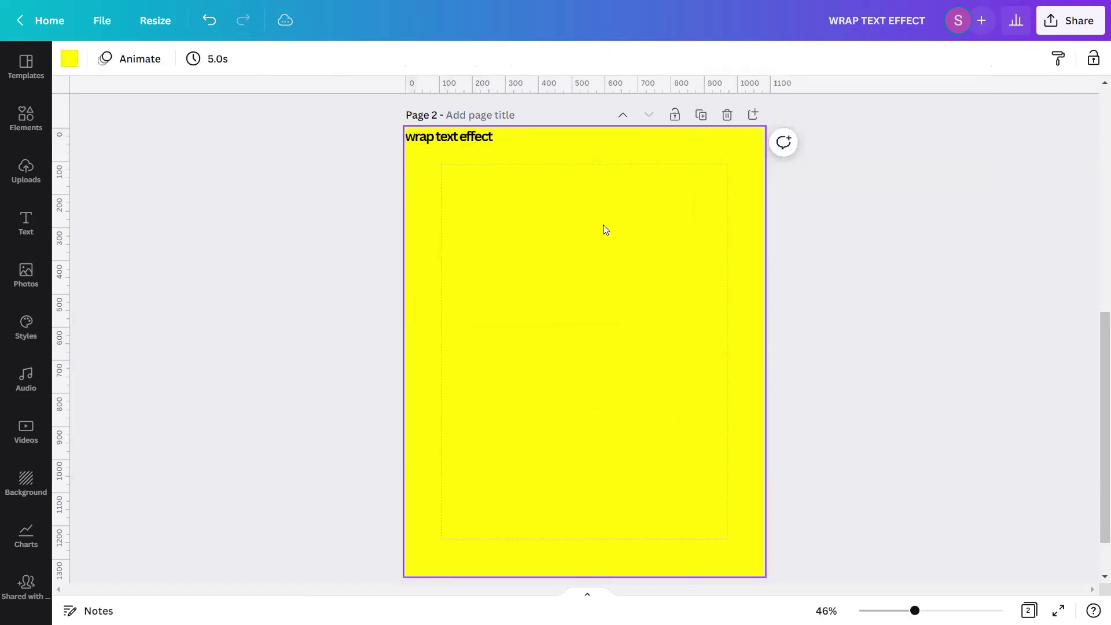
Duplicate the "wrap text effect" text and place the copy directly below the original, flush with the page's left edge
left_click(463, 144)
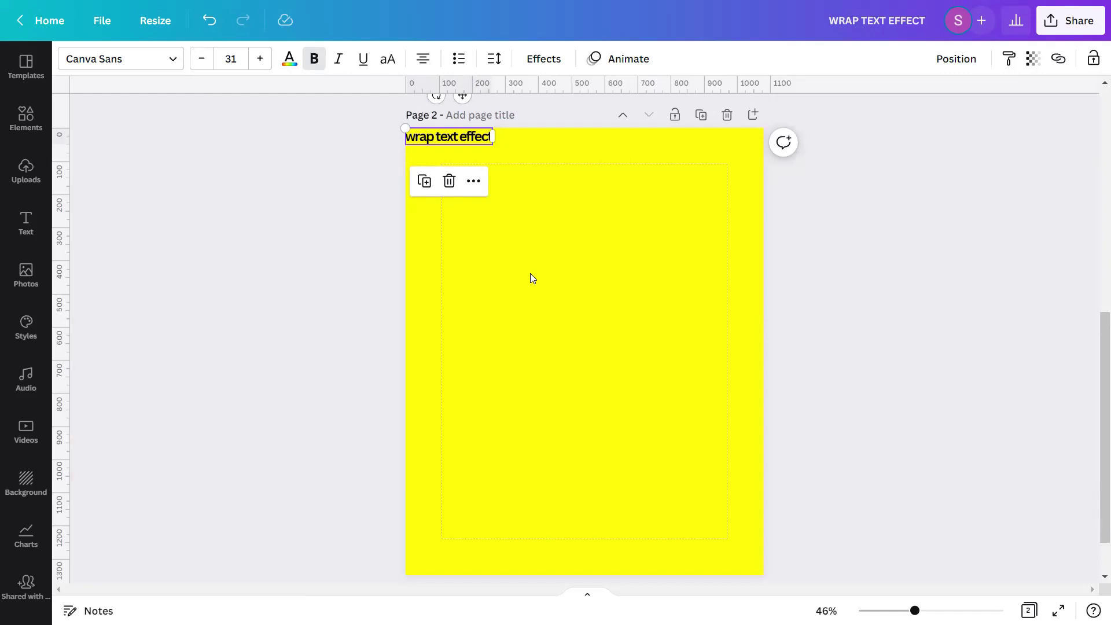
left_click(424, 181)
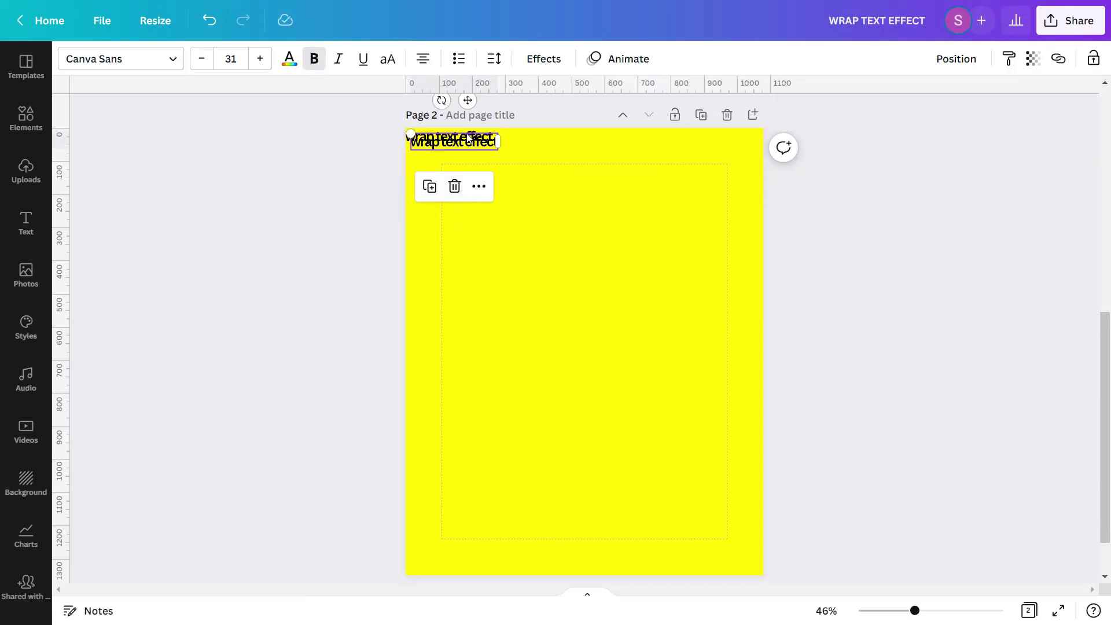
left_click_drag(468, 100, 467, 114)
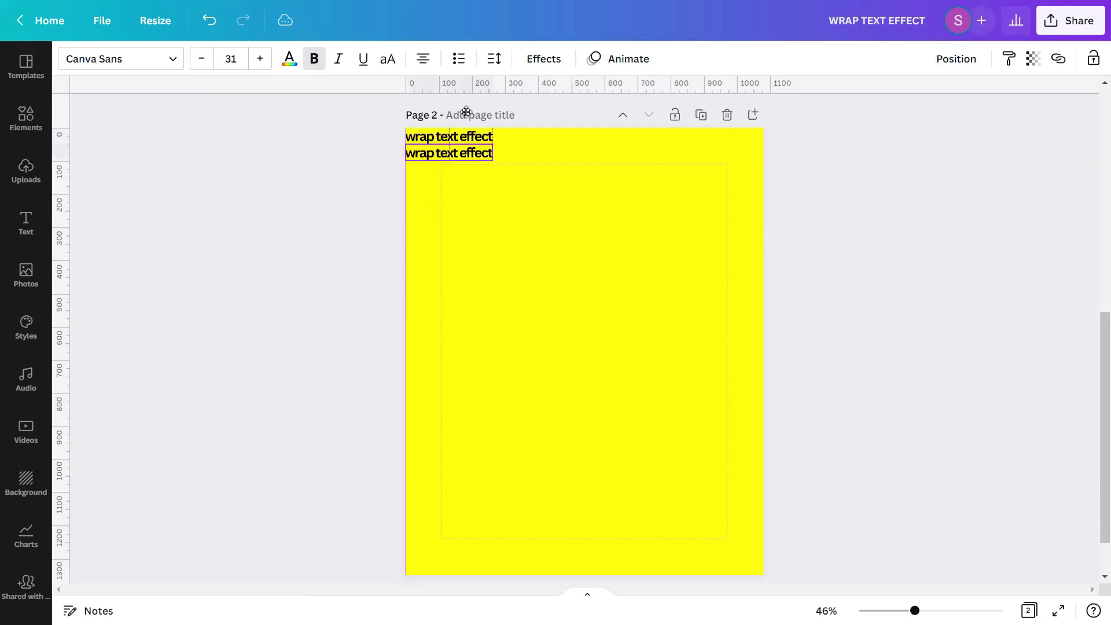
key("ctrl+z")
key("ctrl+y")
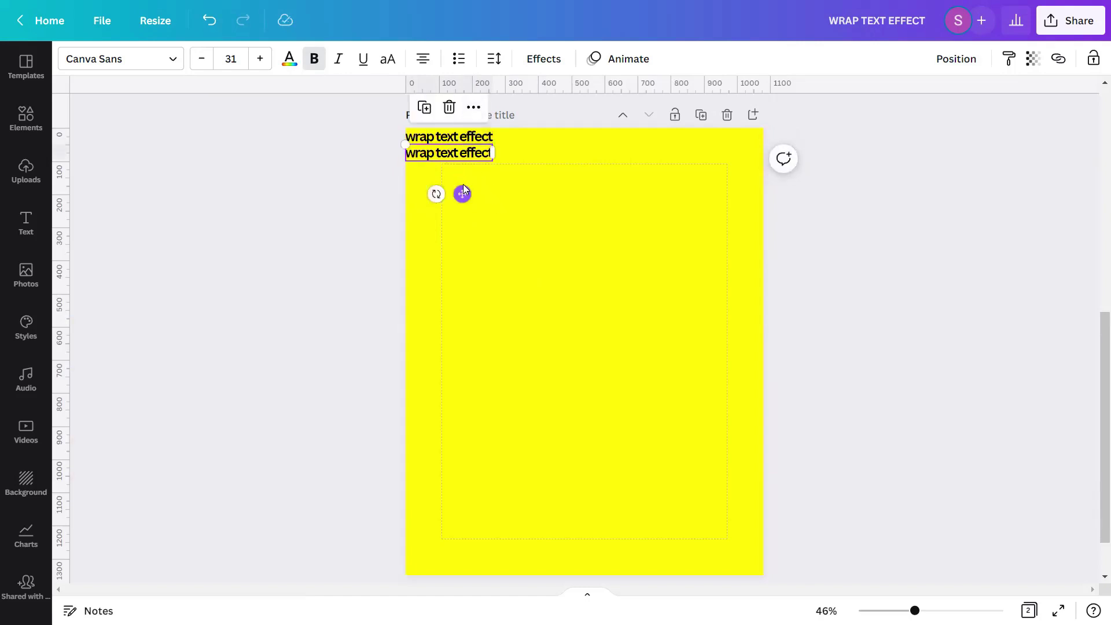
Nudge the second "wrap text effect" line up so it sits closer beneath the first line
left_click_drag(463, 188, 463, 193)
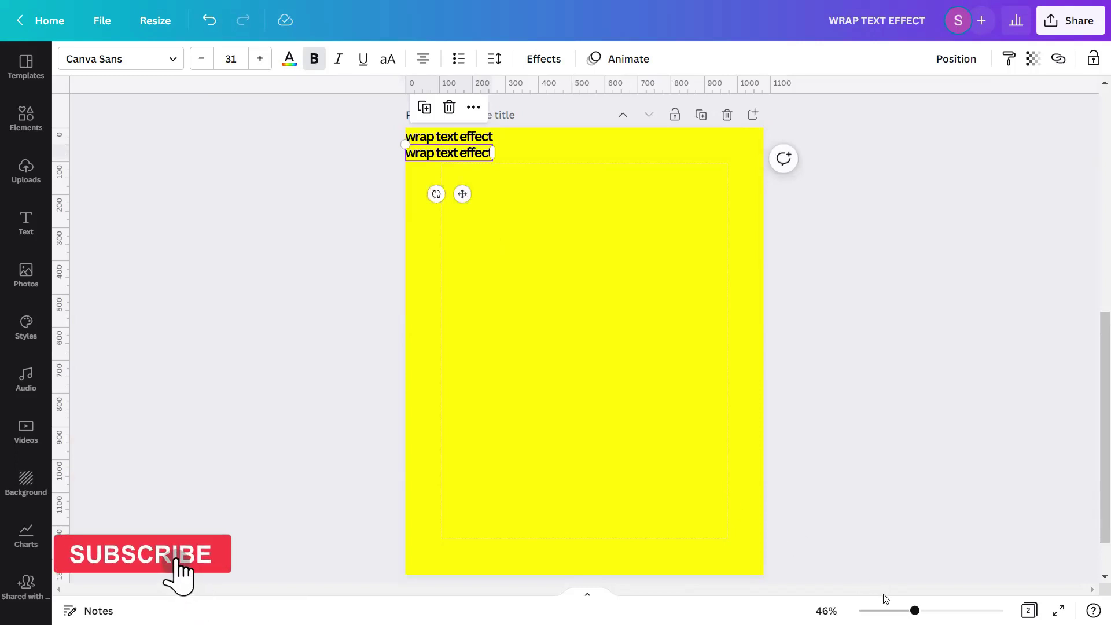
scroll(492, 373, "up", 2)
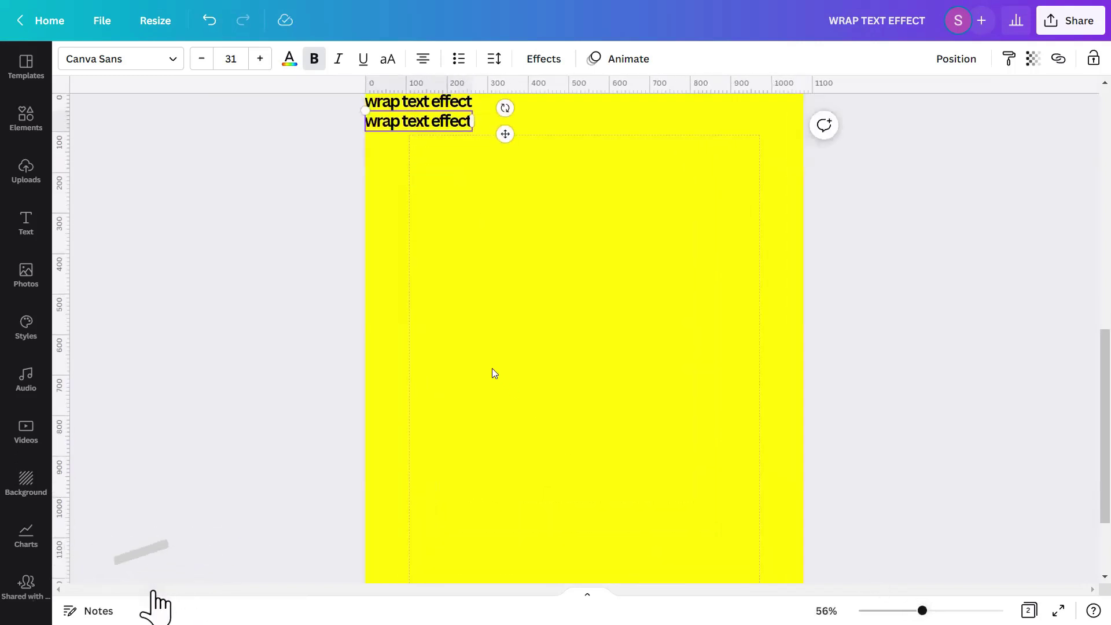
scroll(492, 373, "up", 3)
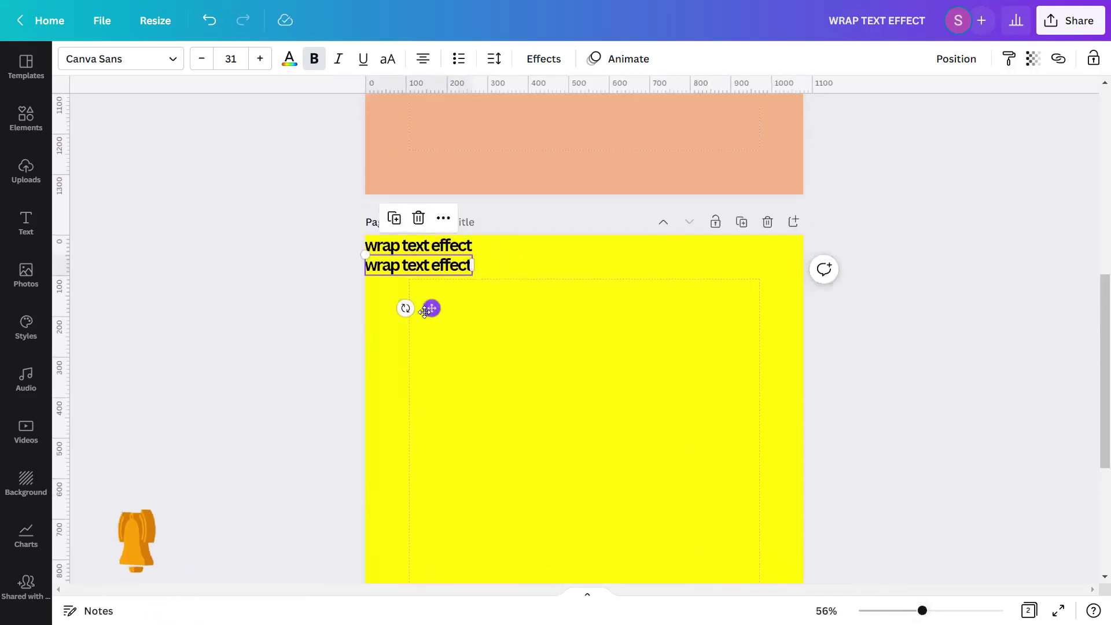
left_click_drag(425, 310, 422, 308)
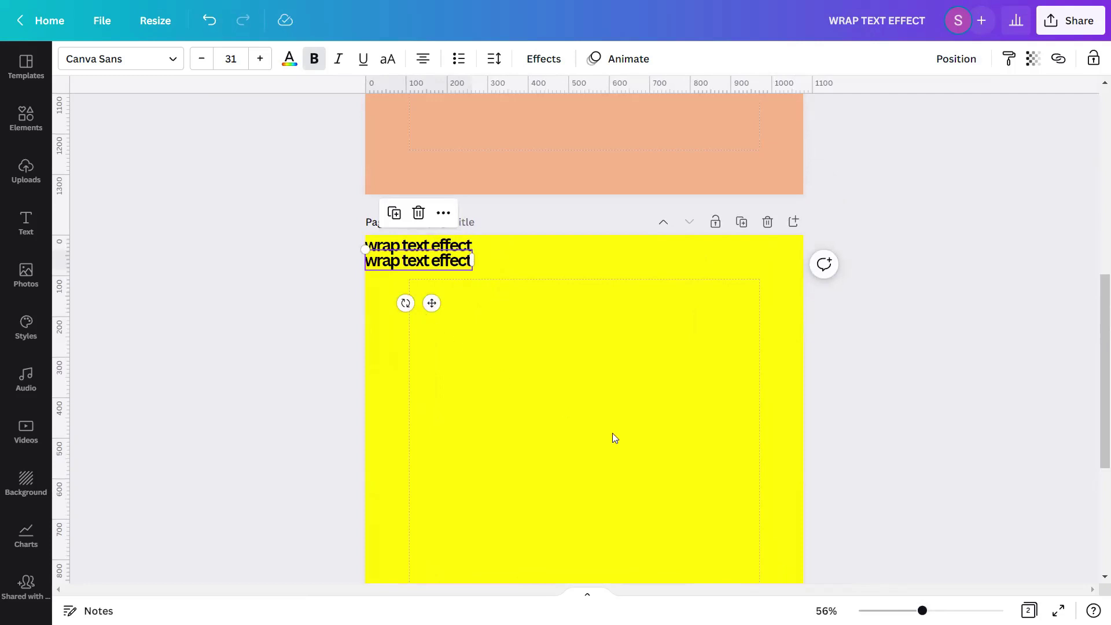
Duplicate the "wrap text effect" line repeatedly until the evenly spaced column reaches the bottom edge of the yellow page
left_click_drag(923, 611, 908, 610)
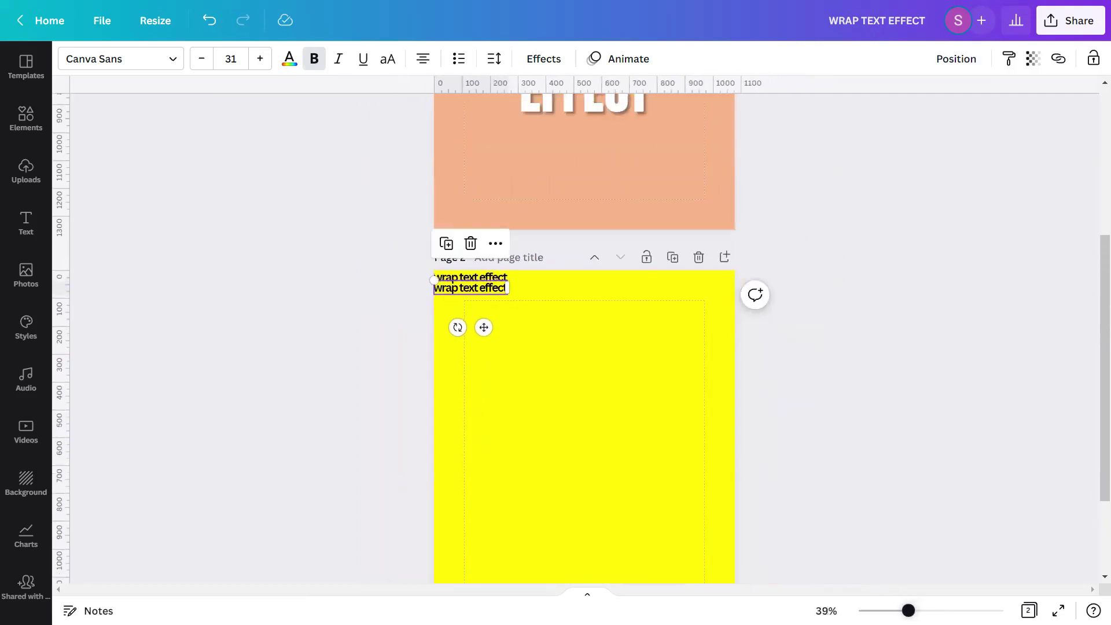
left_click(446, 244)
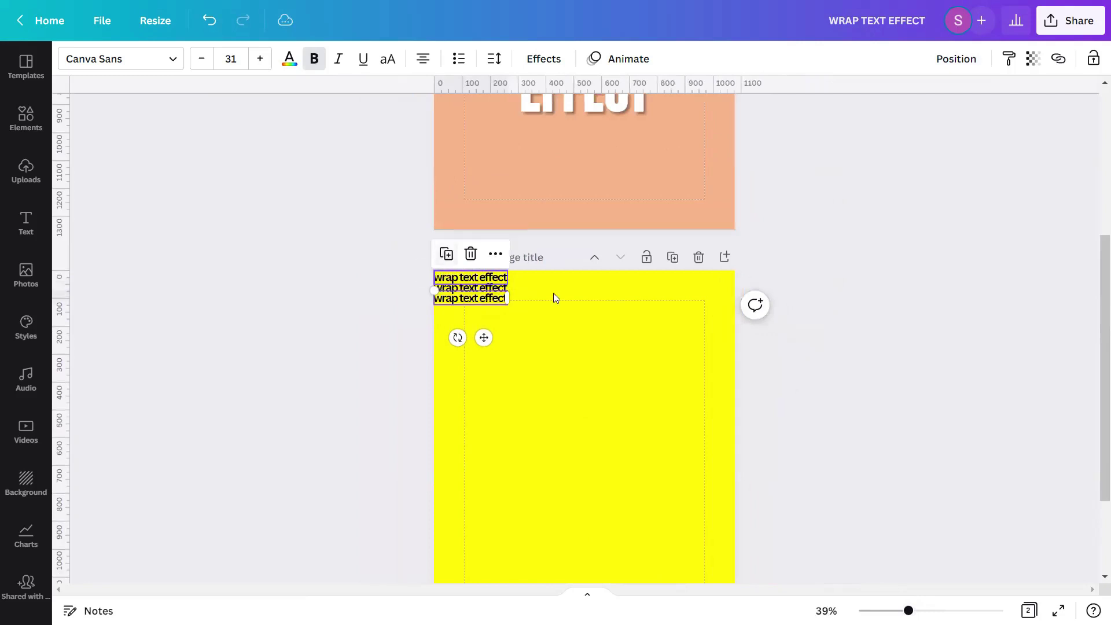
scroll(554, 293, "down", 2)
left_click(447, 183)
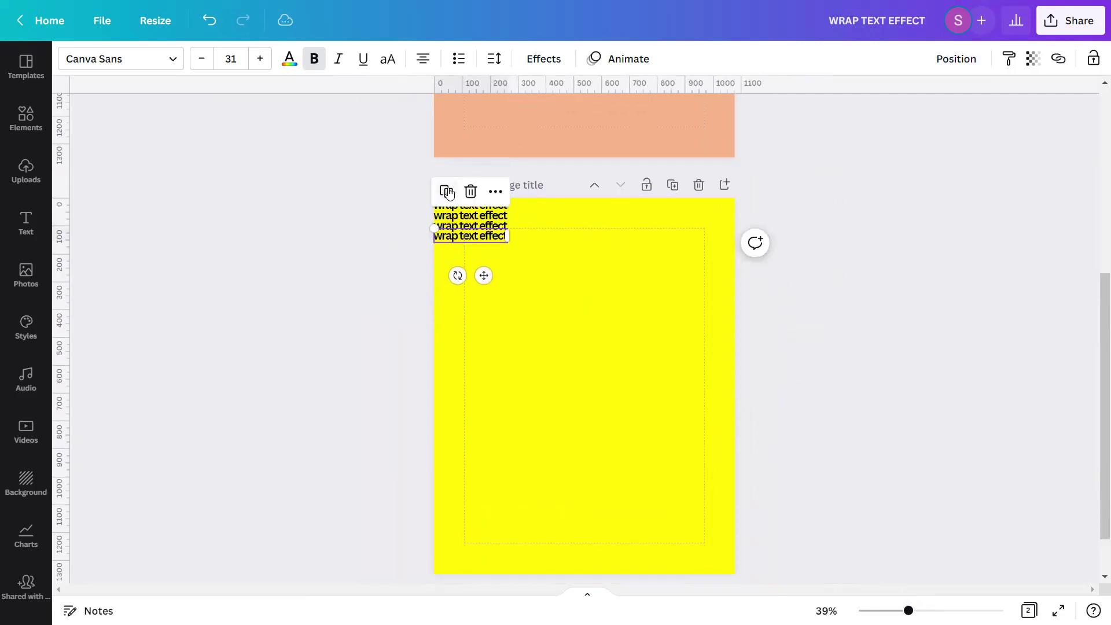
left_click(449, 192)
left_click(449, 203)
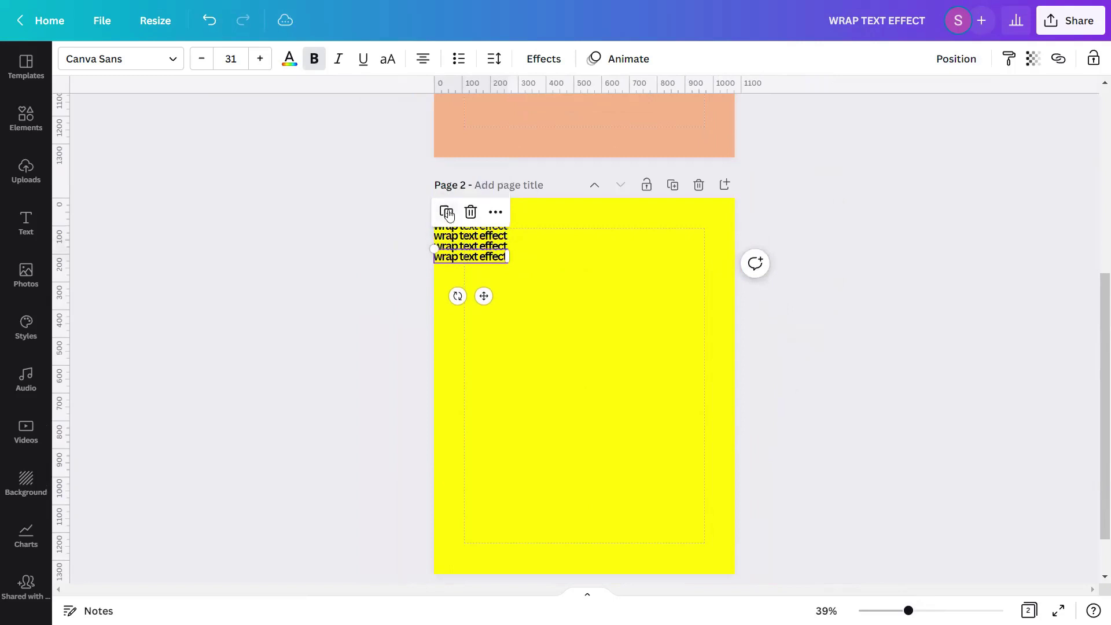
left_click(449, 219)
left_click(447, 223)
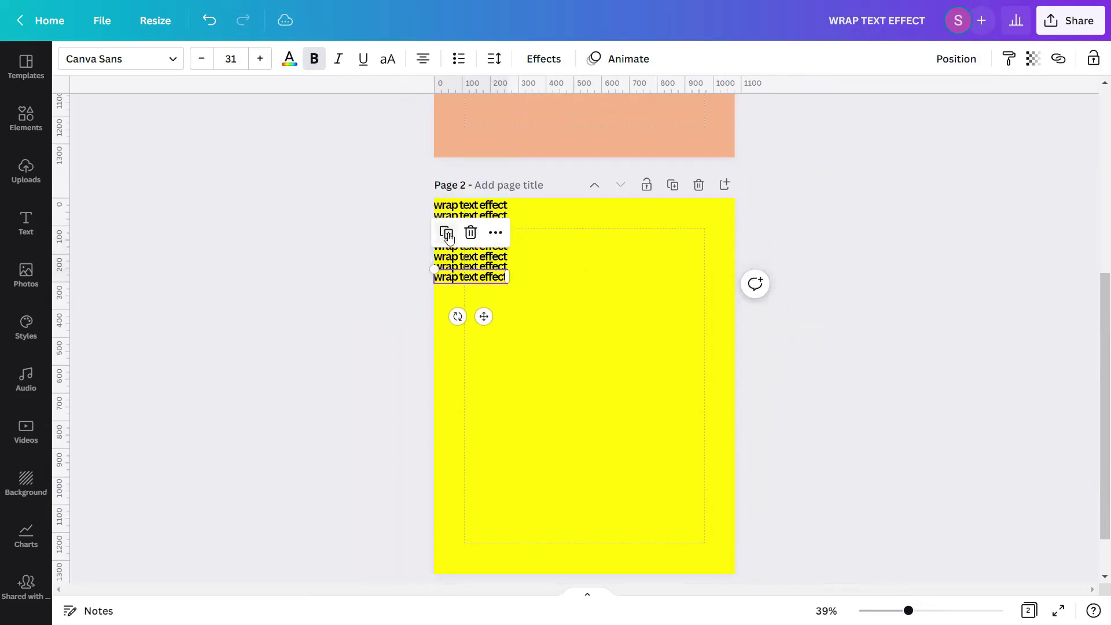
left_click(448, 233)
left_click(449, 249)
left_click(449, 260)
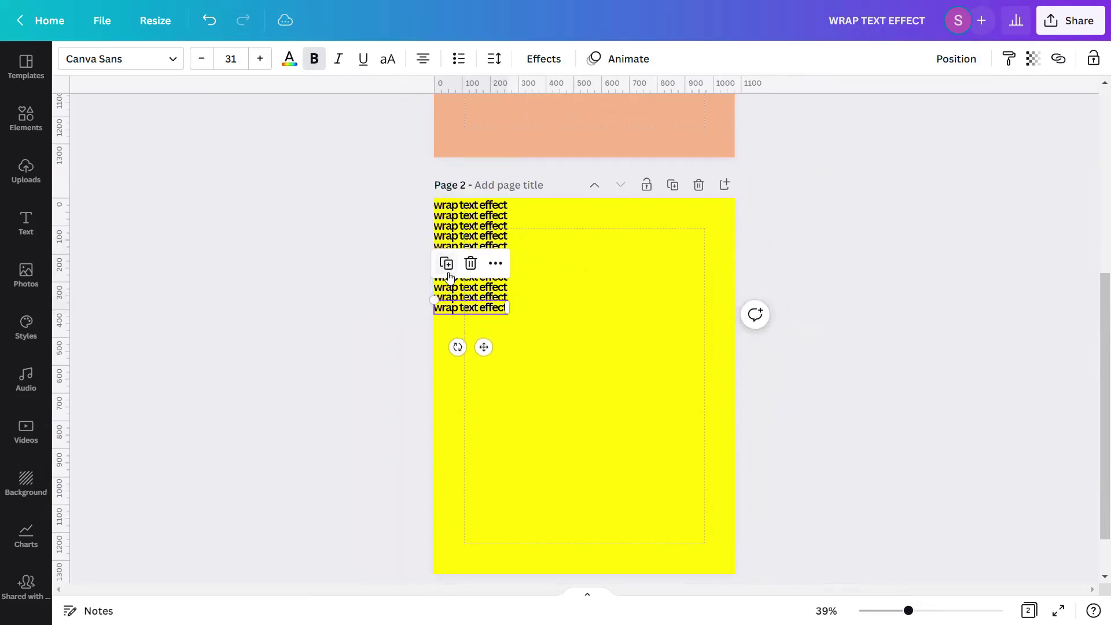
left_click(449, 270)
left_click(449, 281)
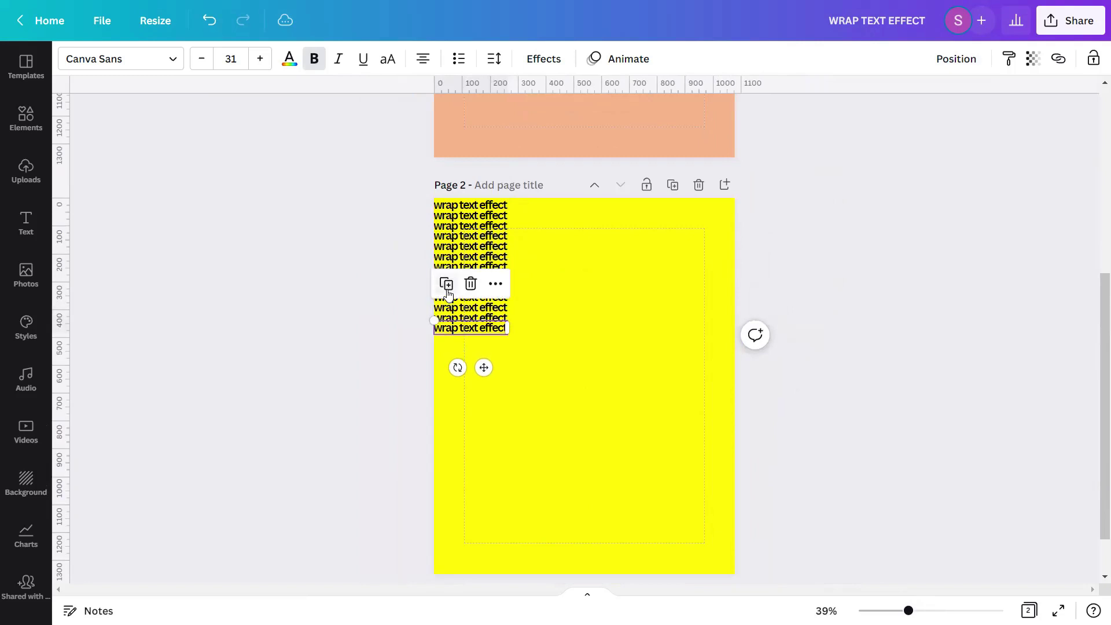
left_click(449, 292)
left_click(449, 299)
left_click(448, 309)
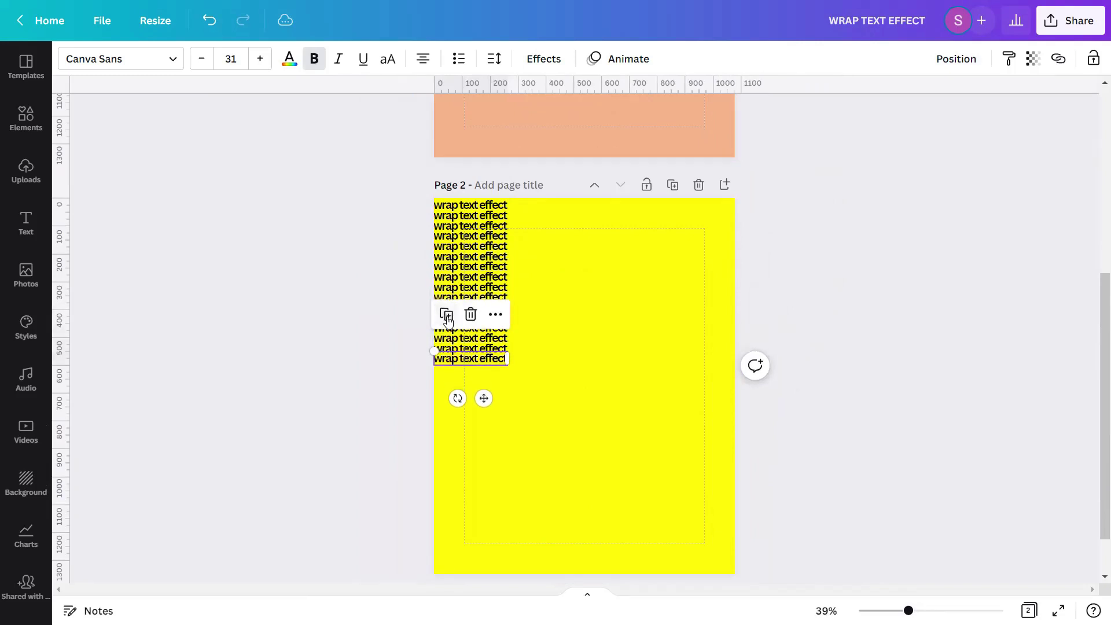
left_click(449, 319)
left_click(449, 330)
left_click(449, 341)
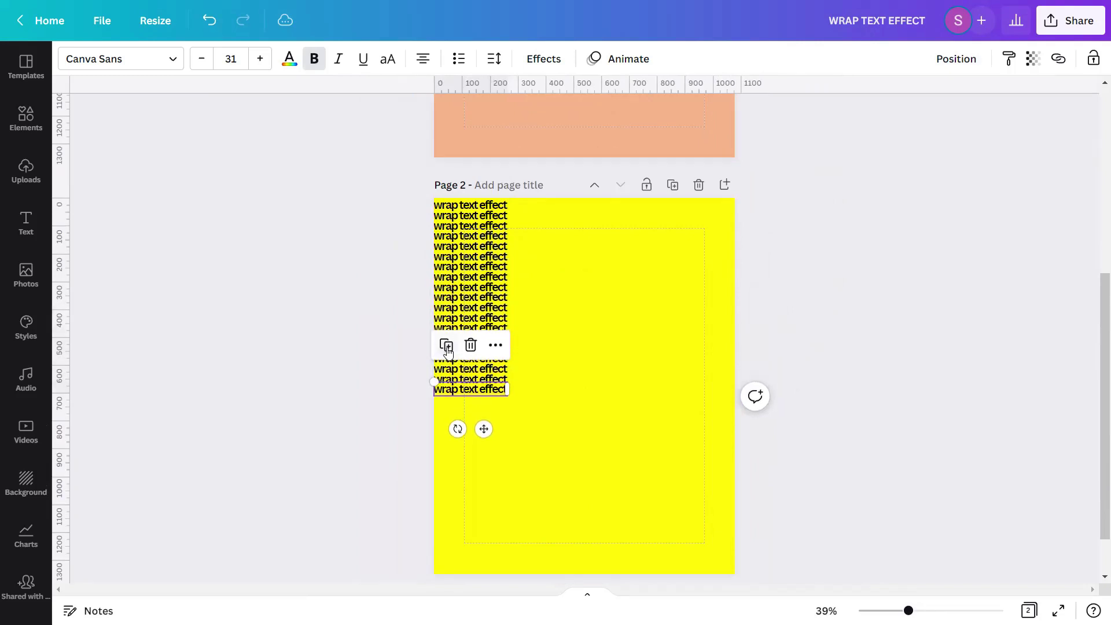
left_click(449, 350)
left_click(448, 360)
left_click(448, 370)
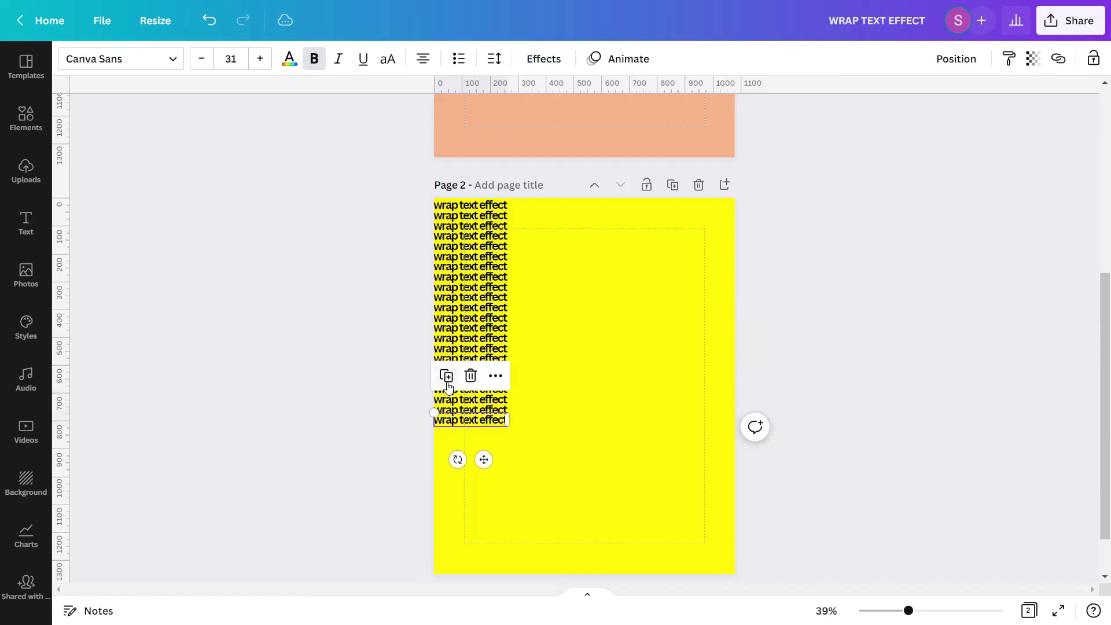
left_click(448, 380)
left_click(448, 391)
left_click(447, 400)
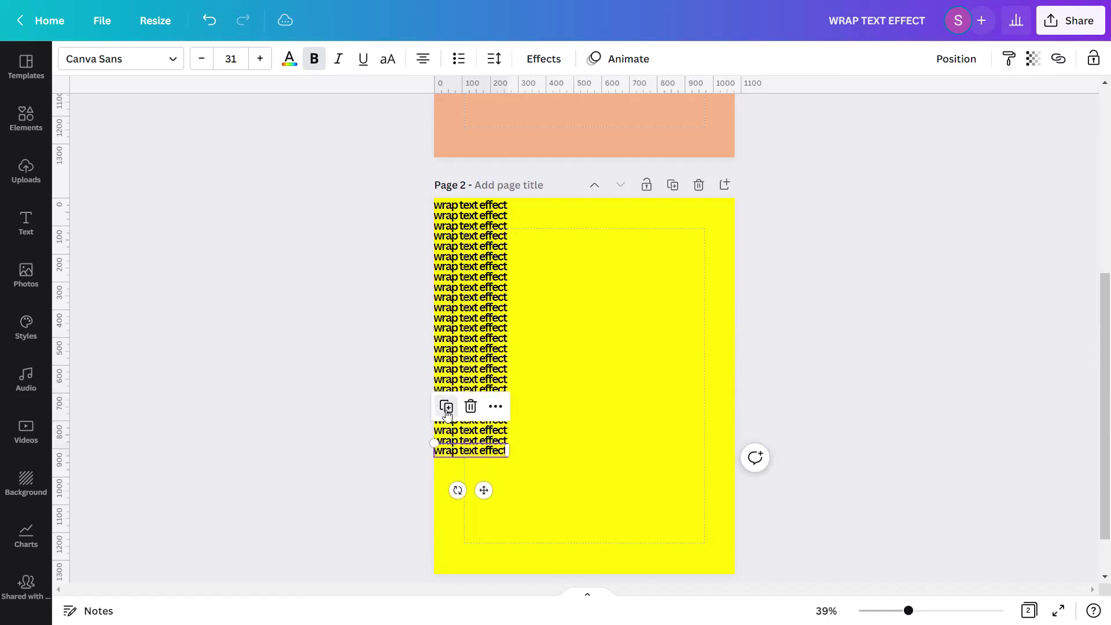
left_click(447, 410)
left_click(447, 420)
left_click(447, 431)
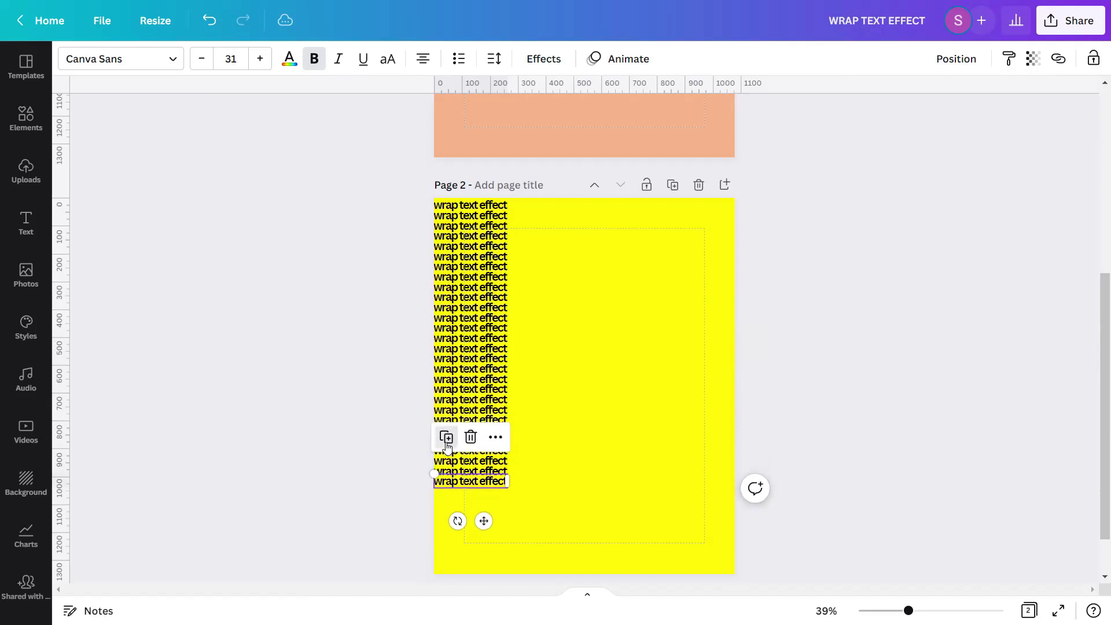
left_click(447, 441)
left_click(448, 452)
left_click(448, 461)
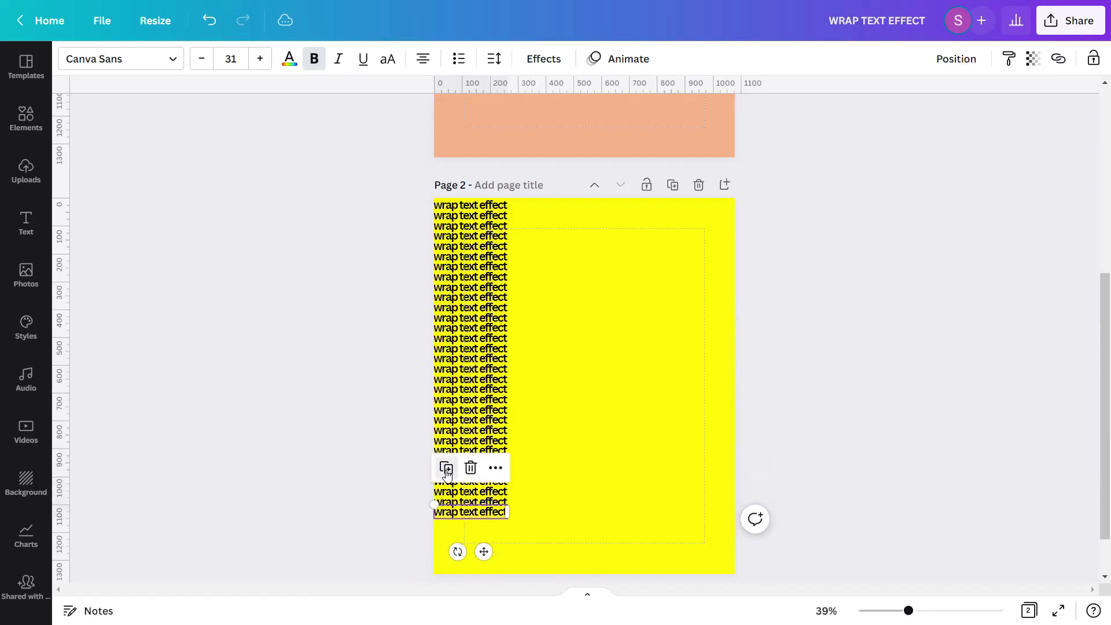
left_click(448, 471)
left_click(447, 482)
left_click(447, 491)
left_click(448, 501)
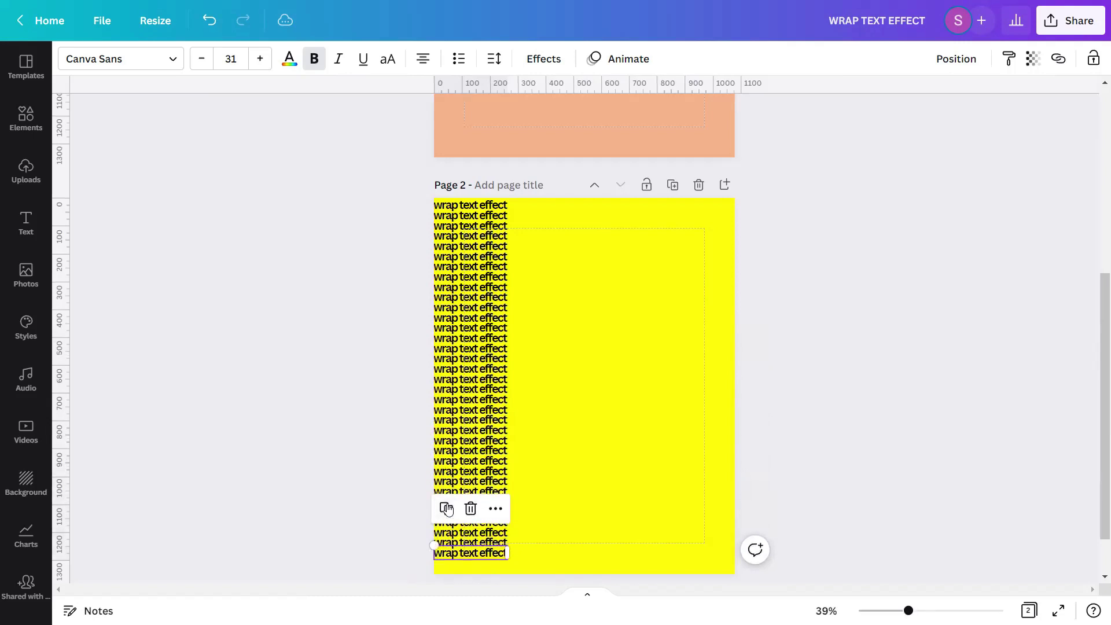
left_click(447, 512)
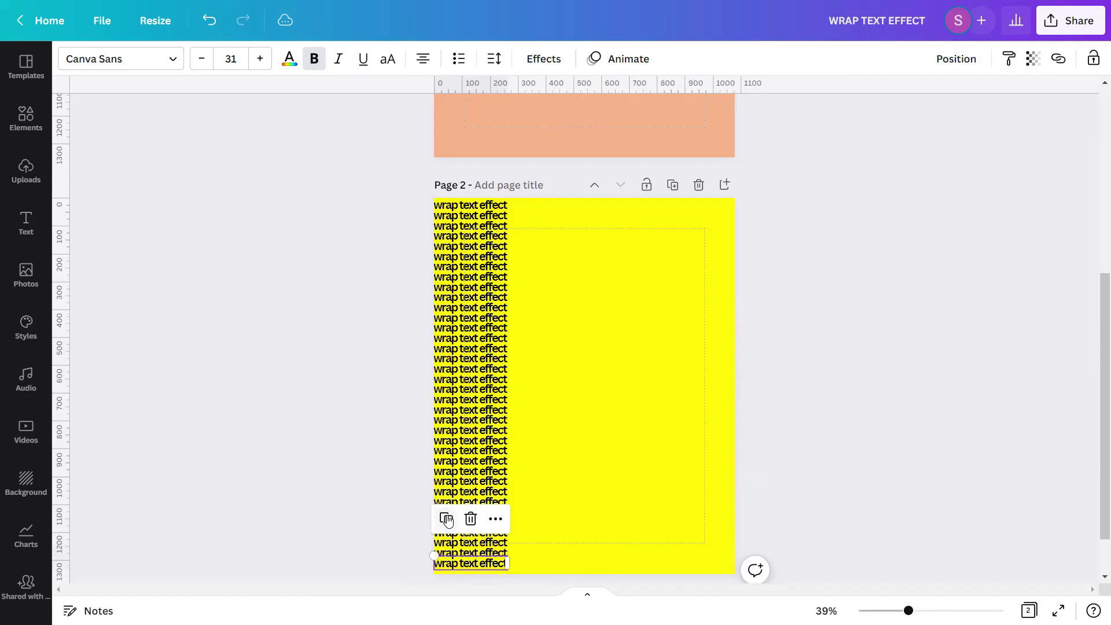
left_click(447, 522)
Duplicate the whole column of text lines and place the copy immediately right of the original with its rows aligned
scroll(810, 411, "down", 2)
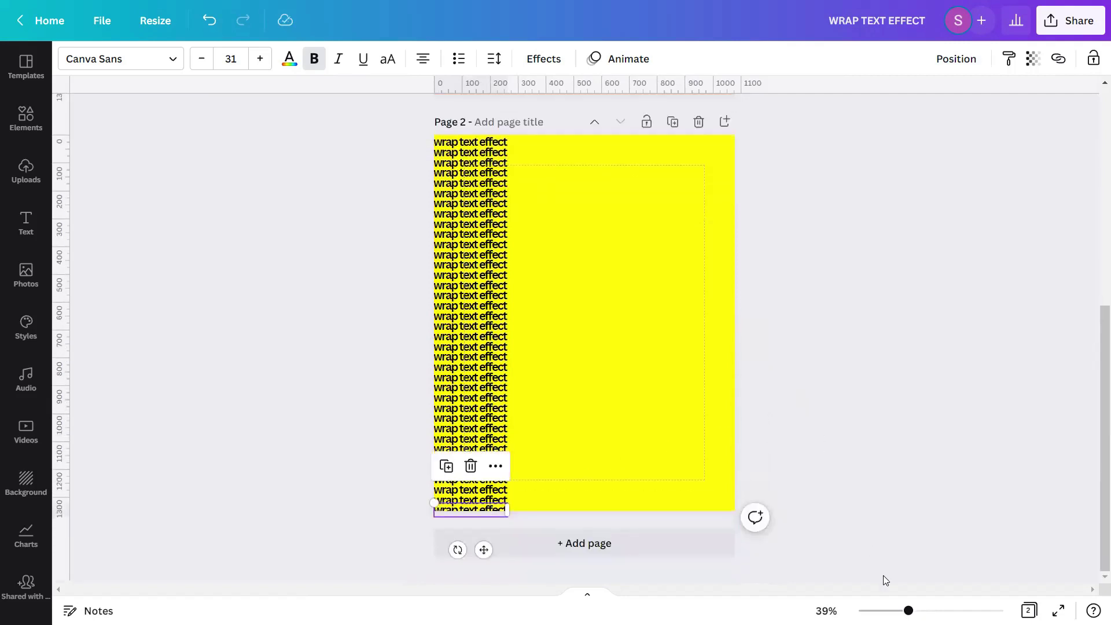
left_click_drag(909, 611, 914, 611)
left_click_drag(1101, 501, 1092, 496)
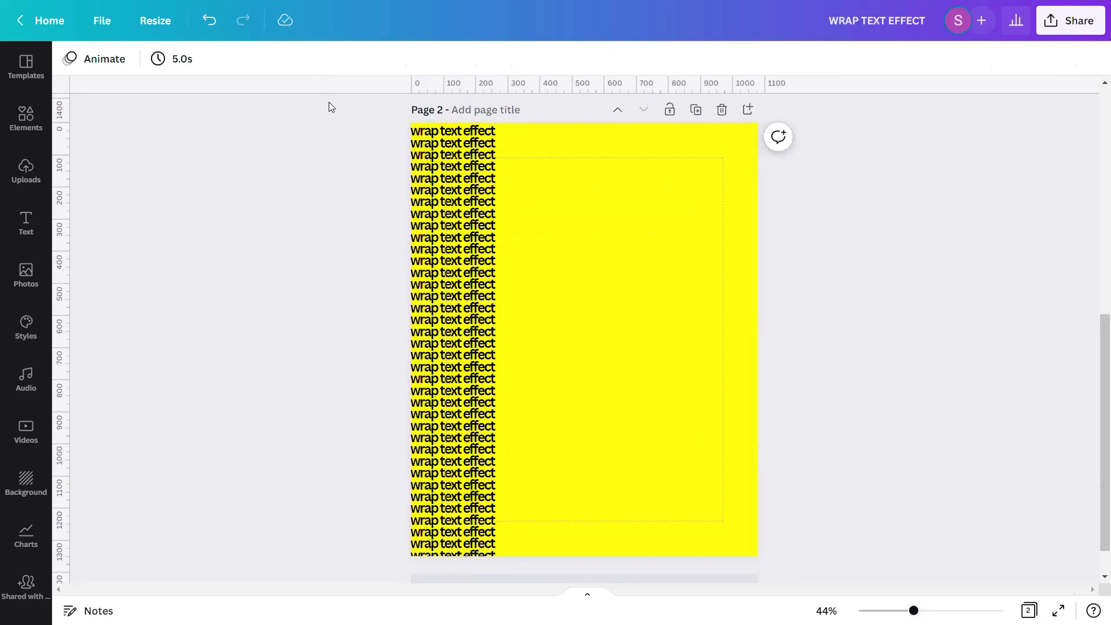
left_click_drag(329, 103, 771, 574)
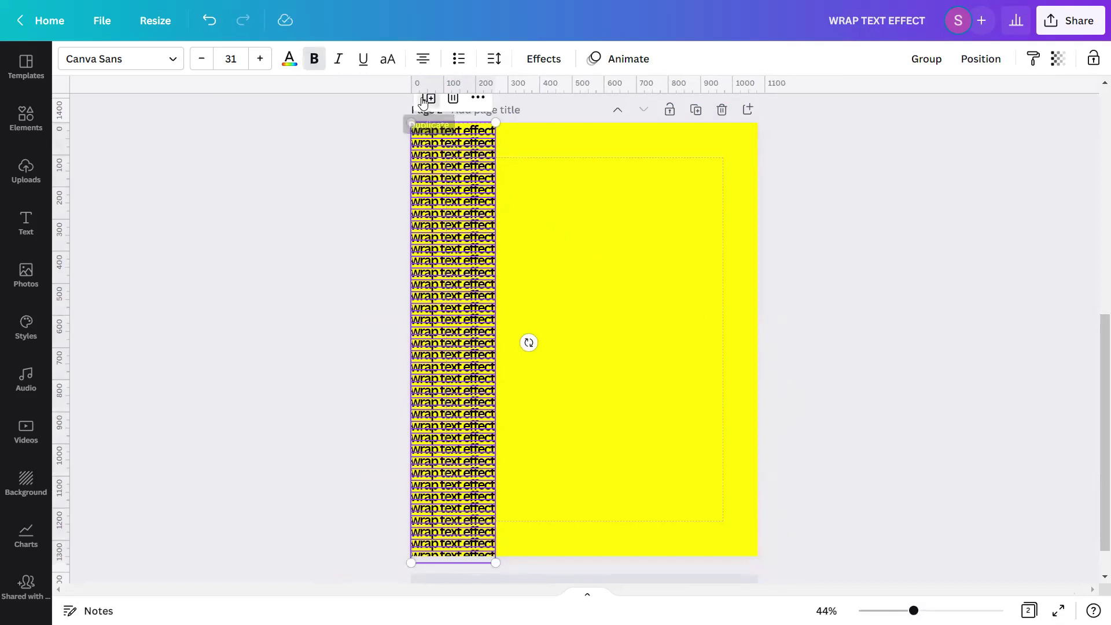
key("ctrl+d")
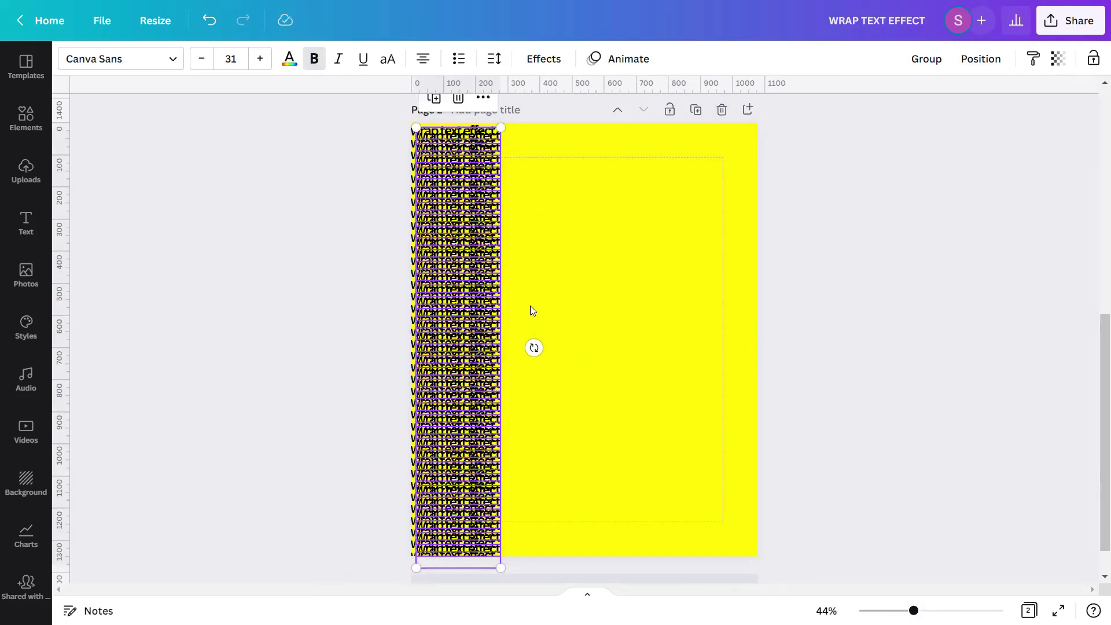
left_click_drag(454, 203, 527, 195)
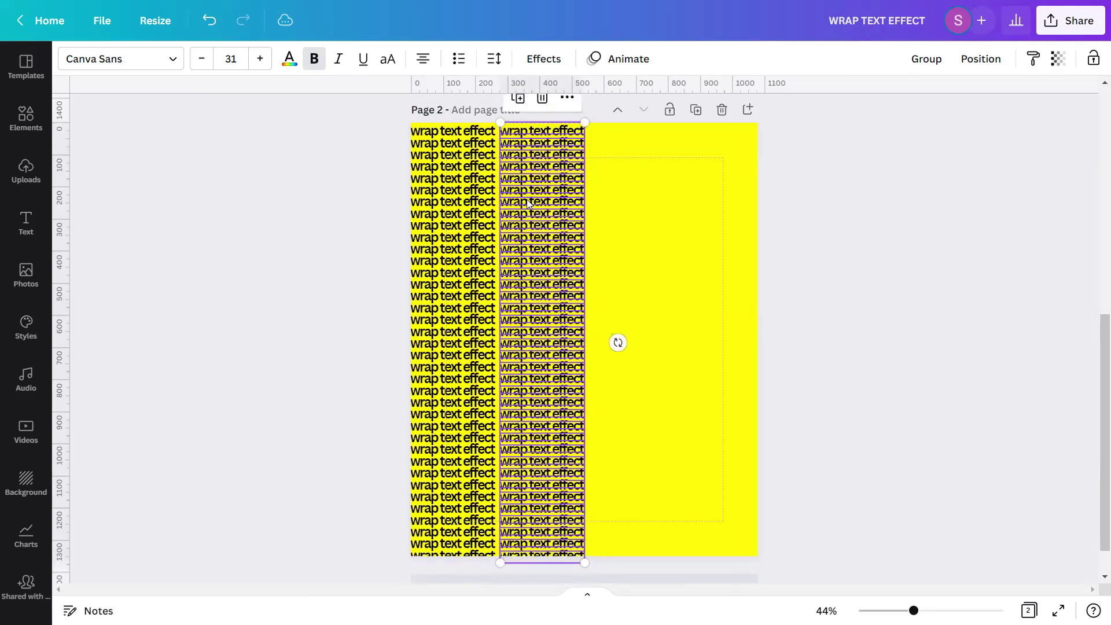
key("Escape")
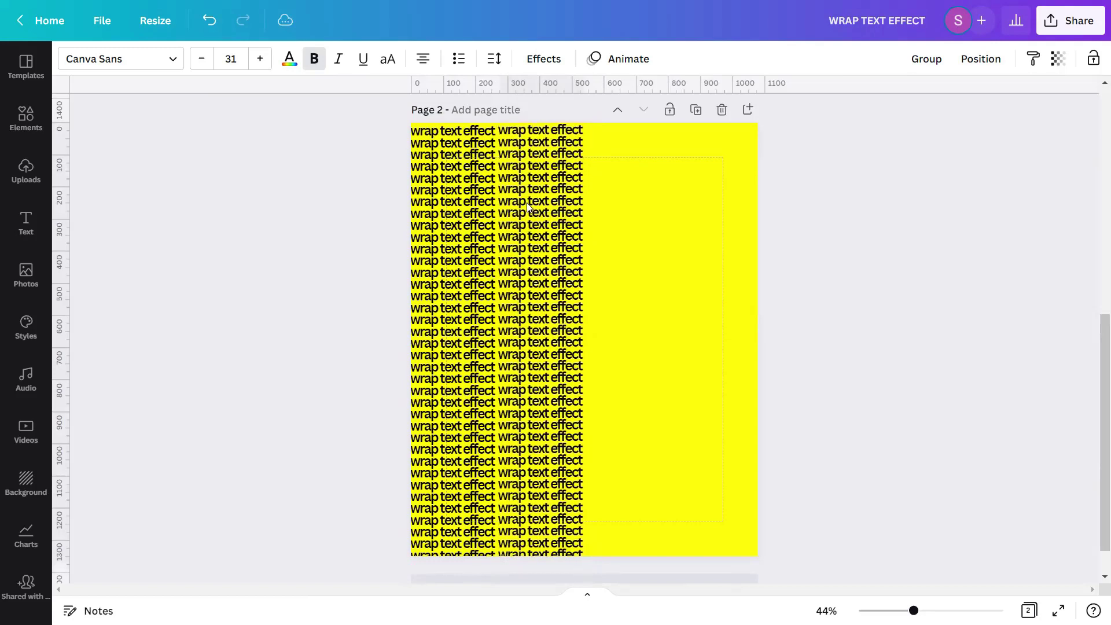
left_click(527, 206)
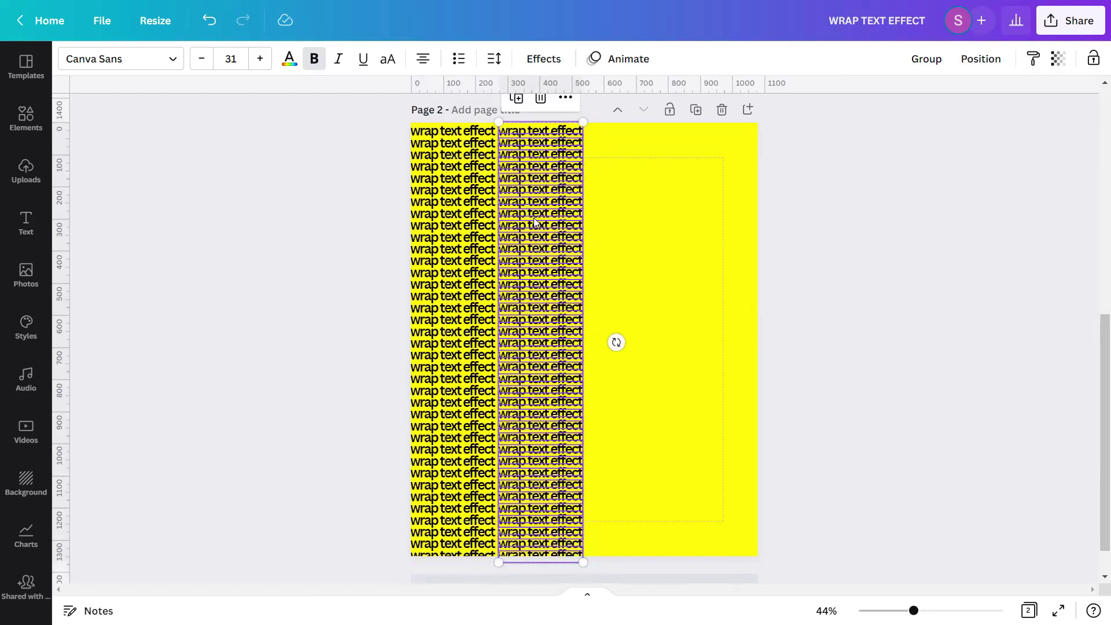
Duplicate the second text column two more times to fill the rest of the page's width
left_click(516, 99)
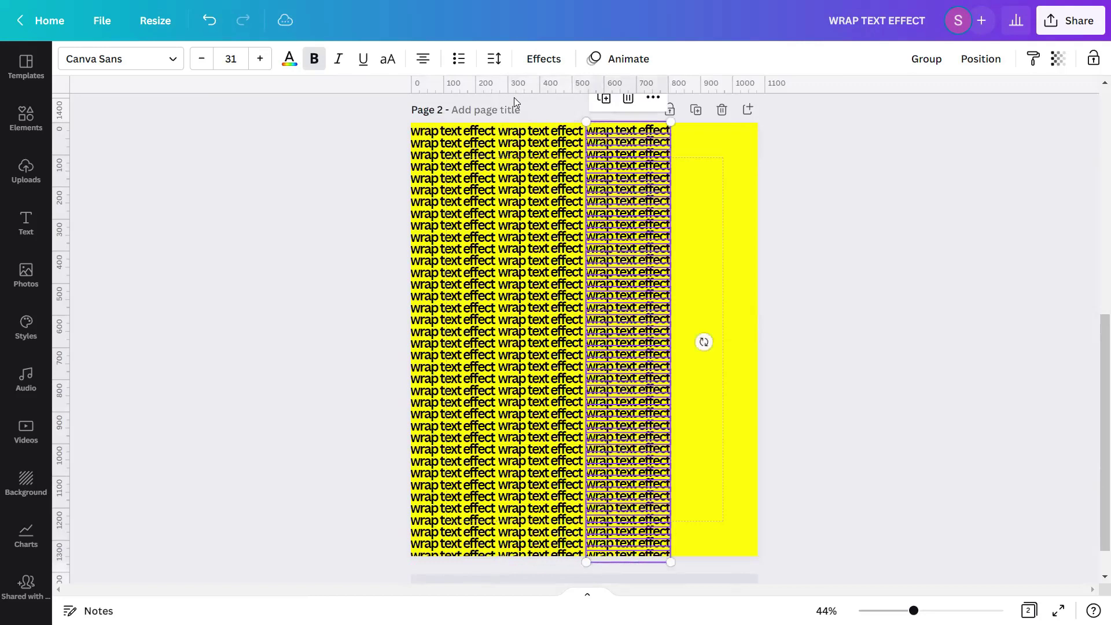
left_click(604, 98)
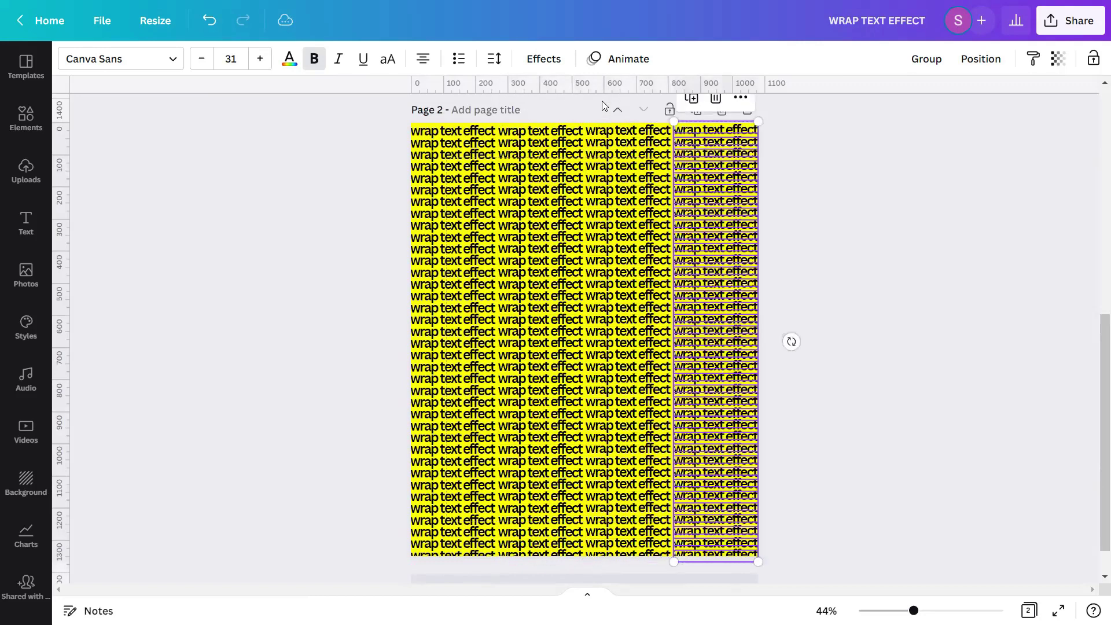
left_click(821, 151)
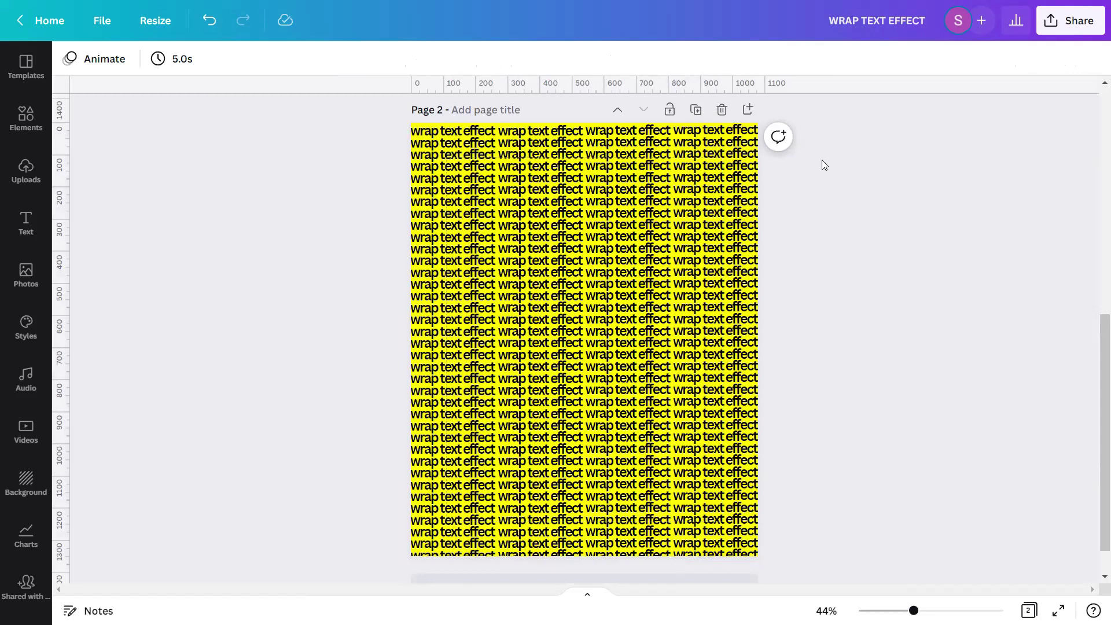
Group all four text columns and lock the group in place
left_click_drag(836, 115, 346, 585)
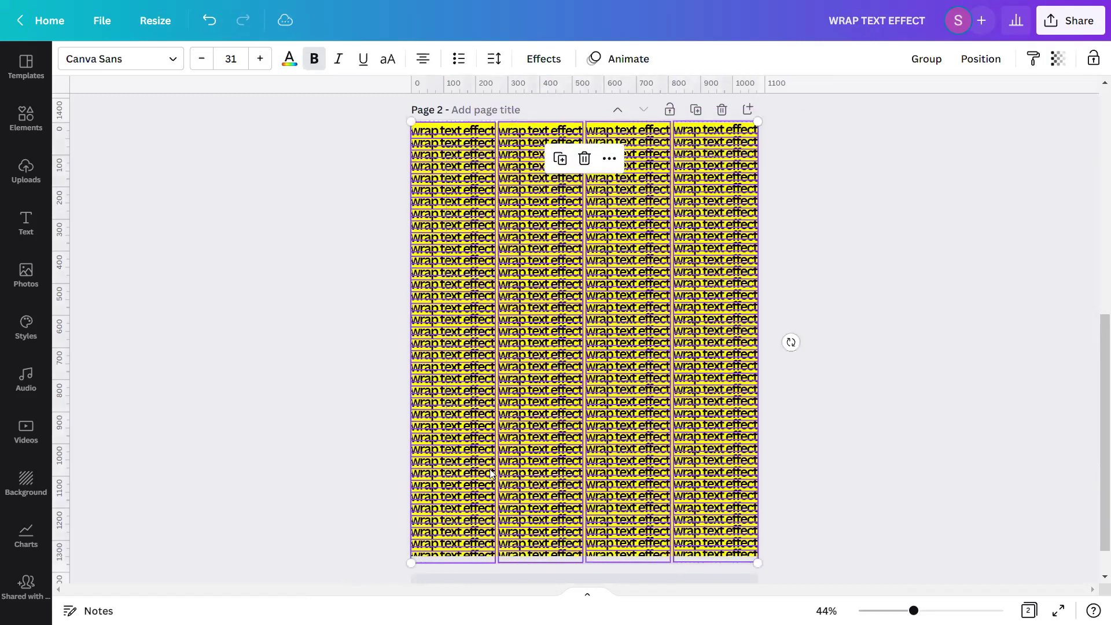
left_click(926, 60)
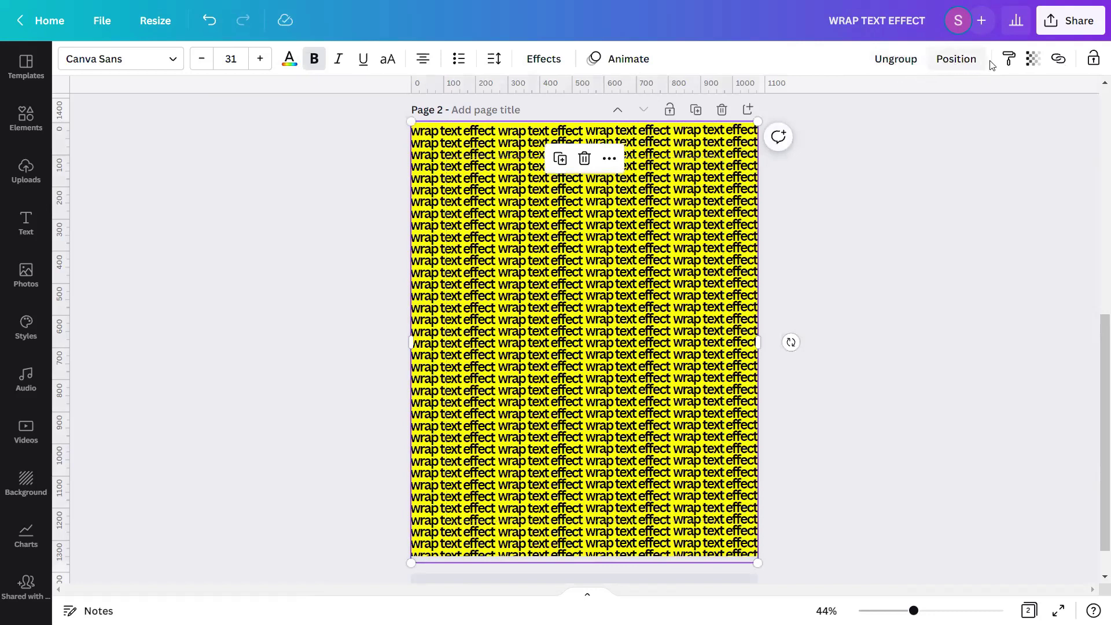
left_click(1093, 60)
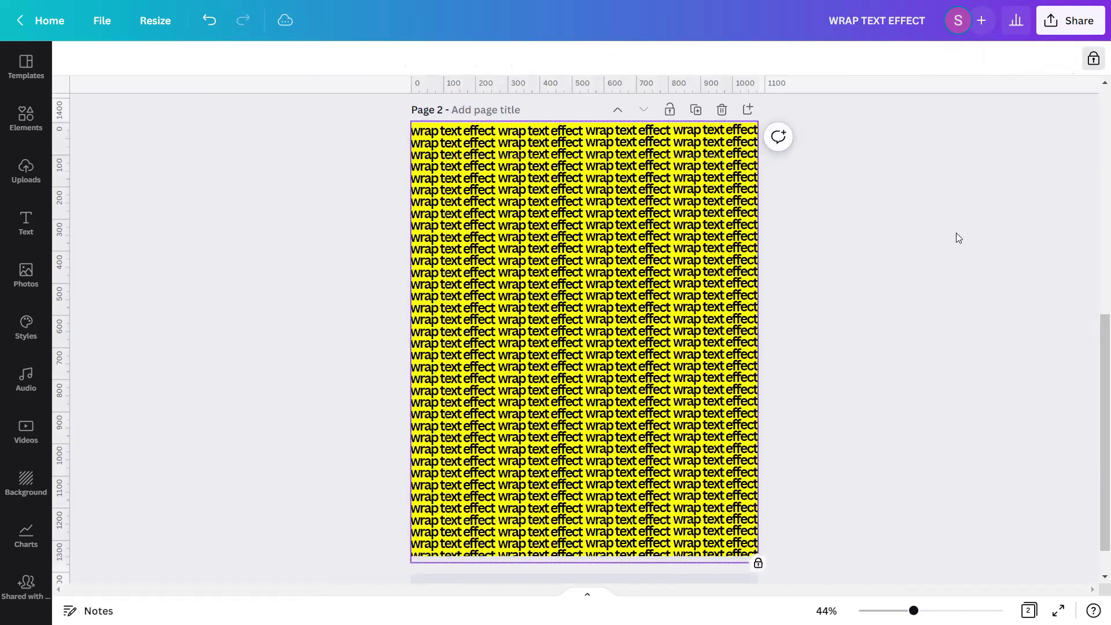
left_click(908, 301)
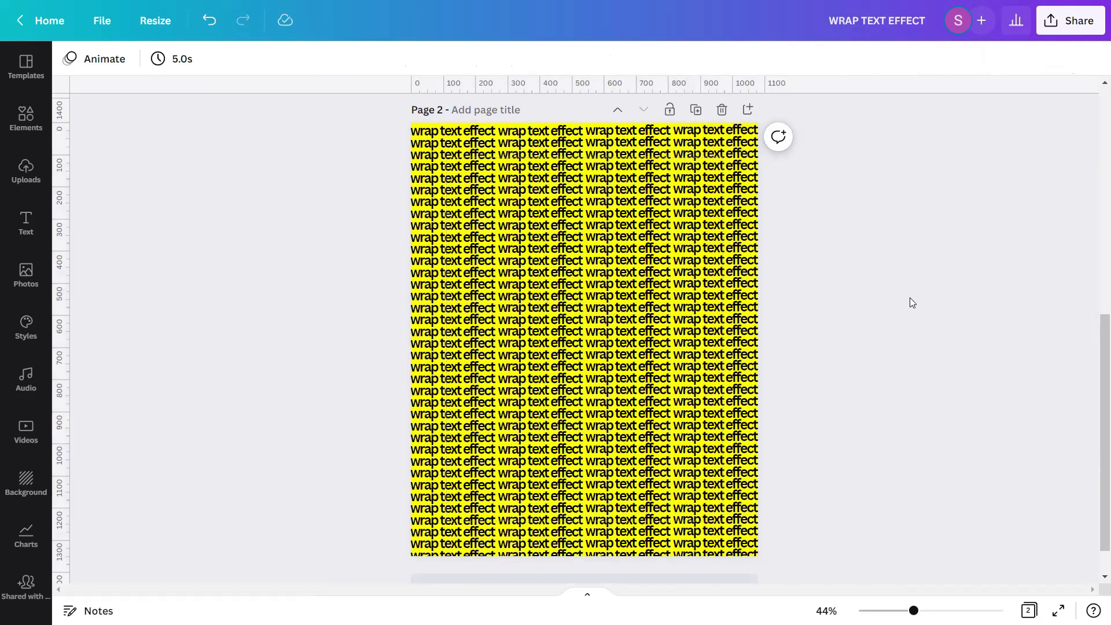
Add the uploaded photo of the surprised woman on an orange background to the text-covered page
left_click(32, 176)
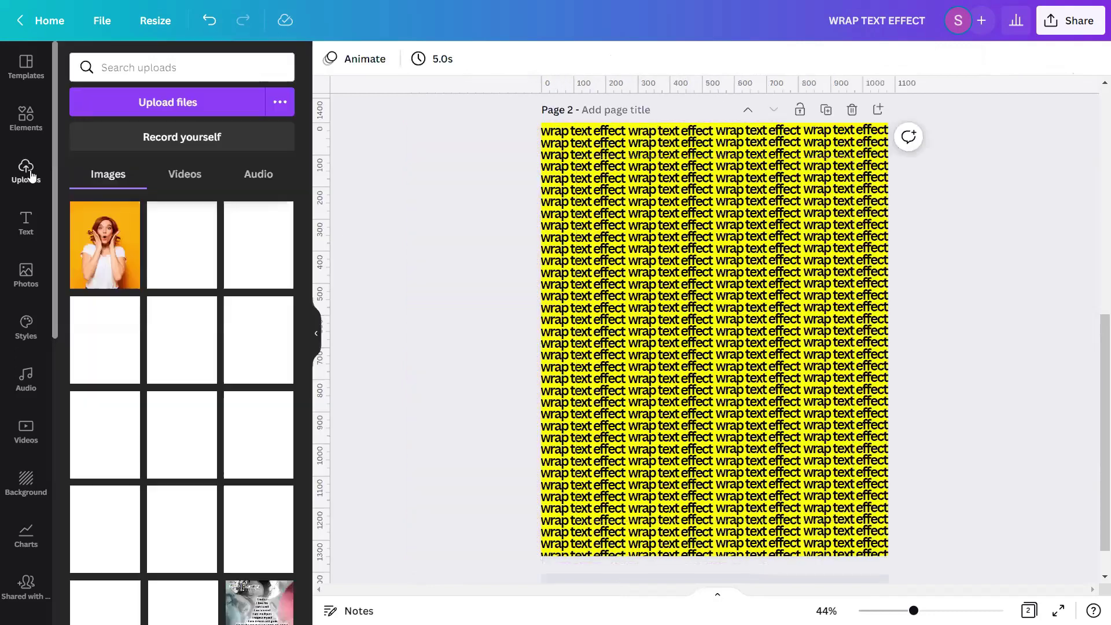
left_click(106, 261)
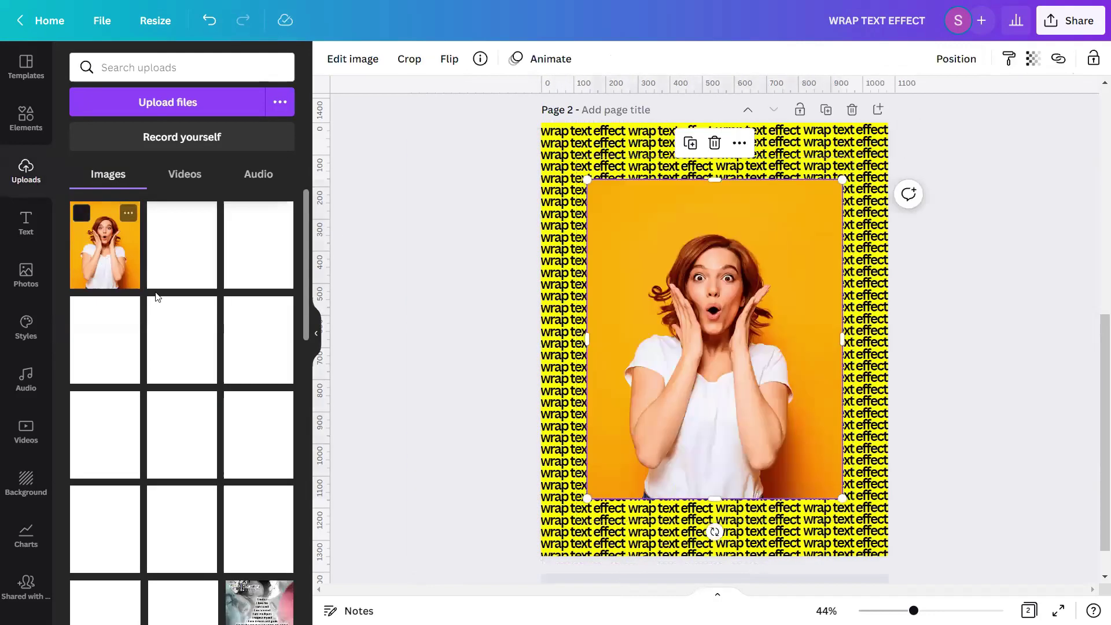
Remove the orange background from the woman's photo and apply the cutout
left_click(316, 334)
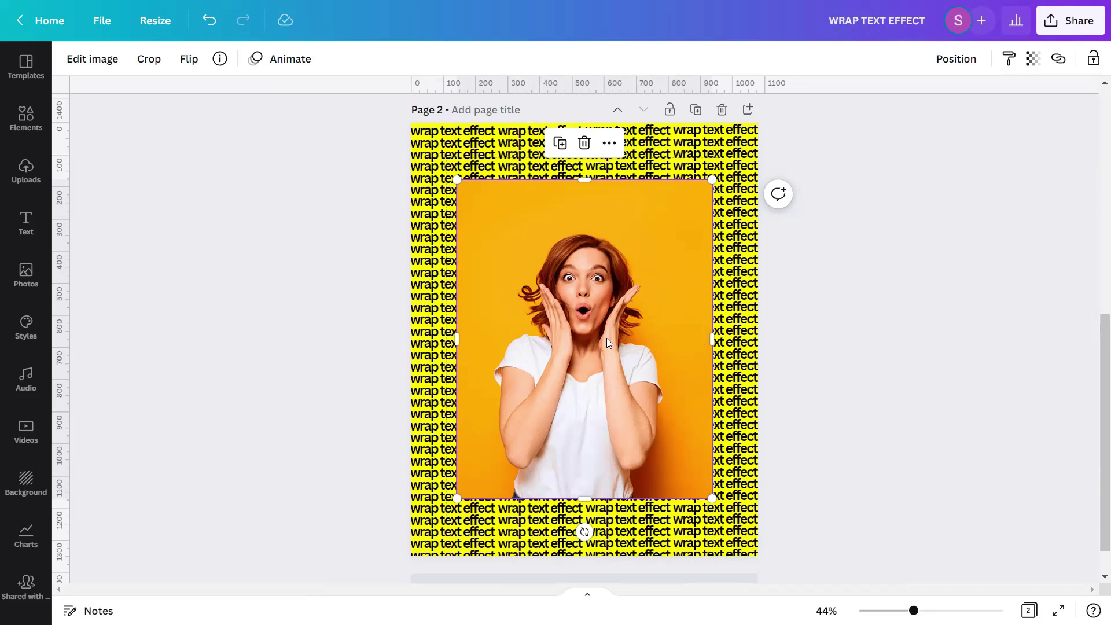
left_click(83, 61)
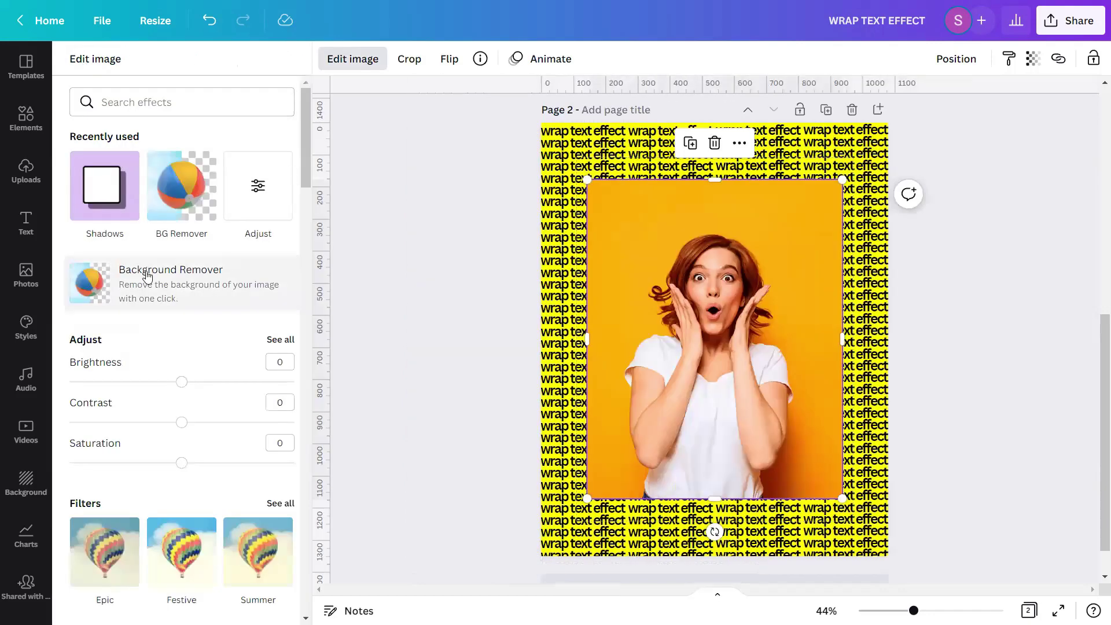
left_click(148, 276)
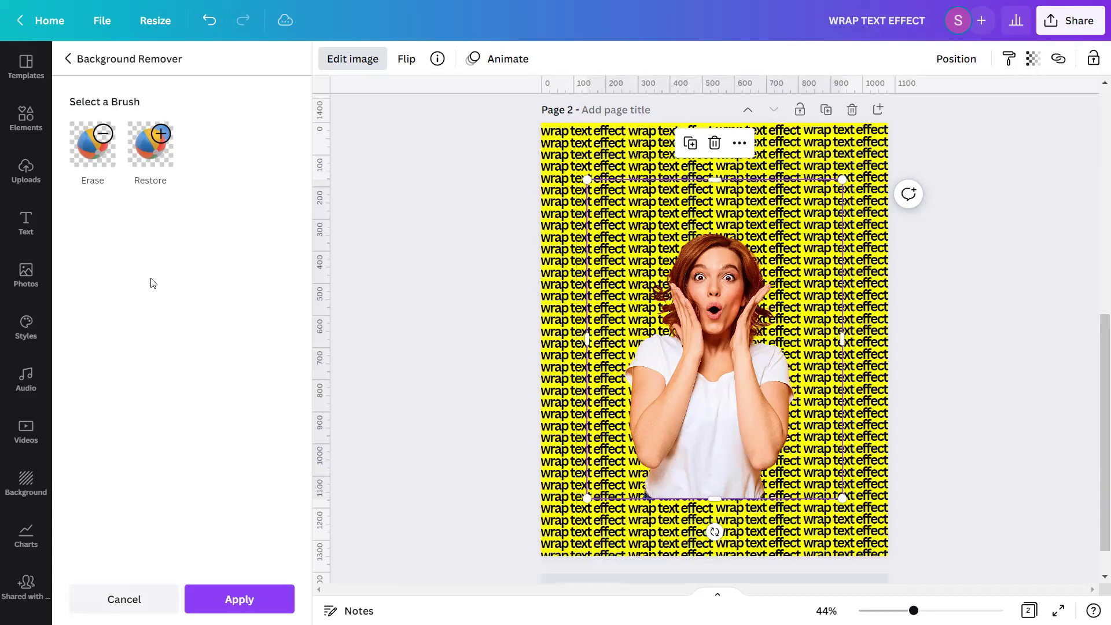
left_click(242, 599)
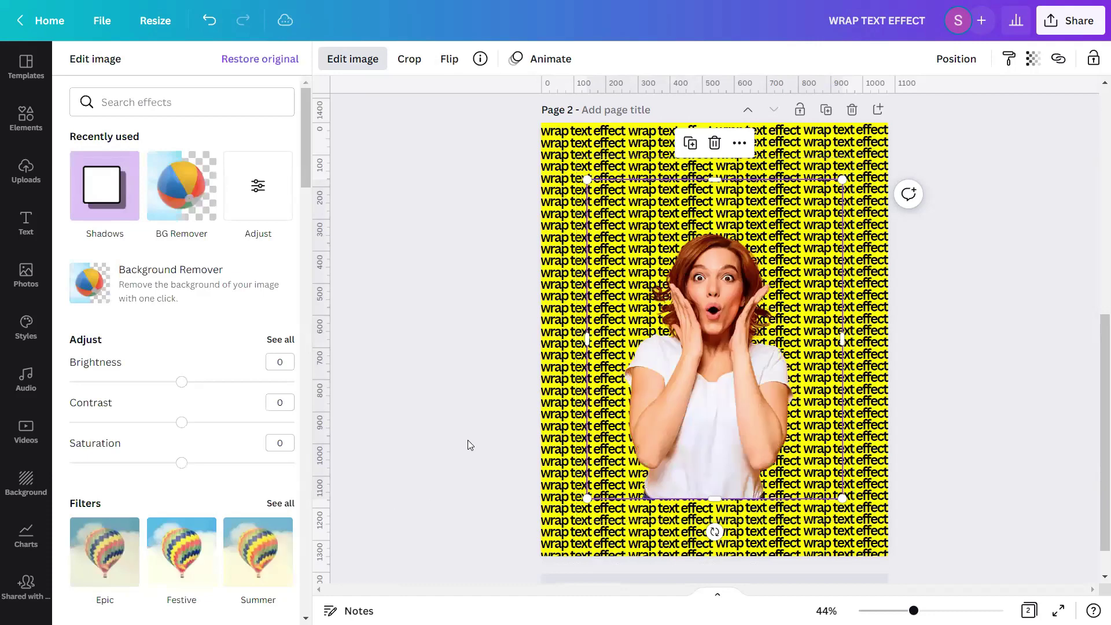
key("Escape")
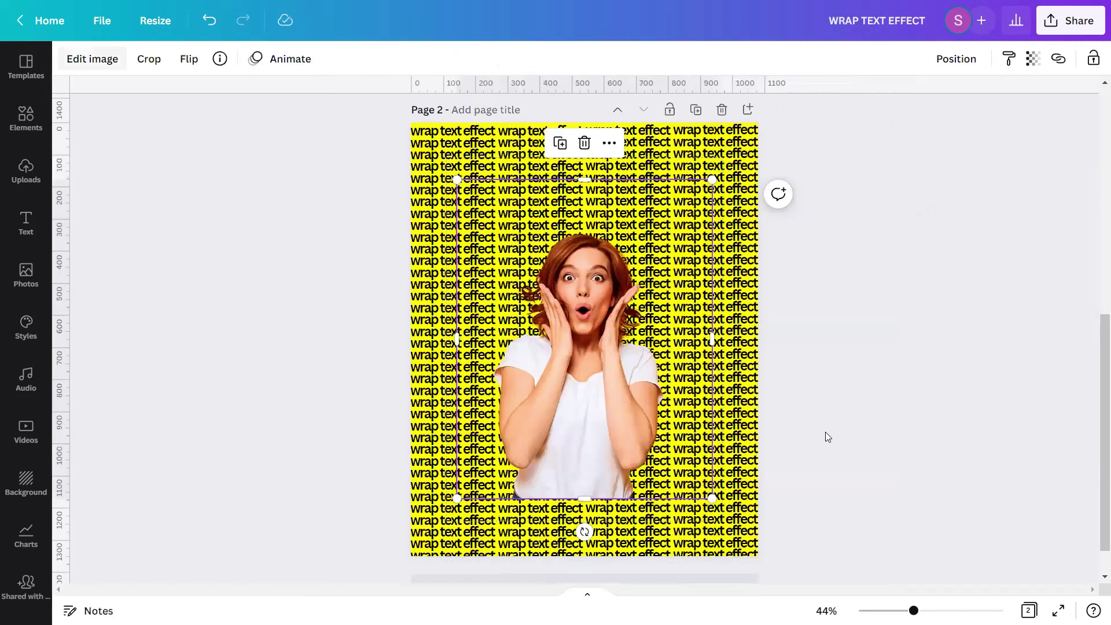
left_click(829, 437)
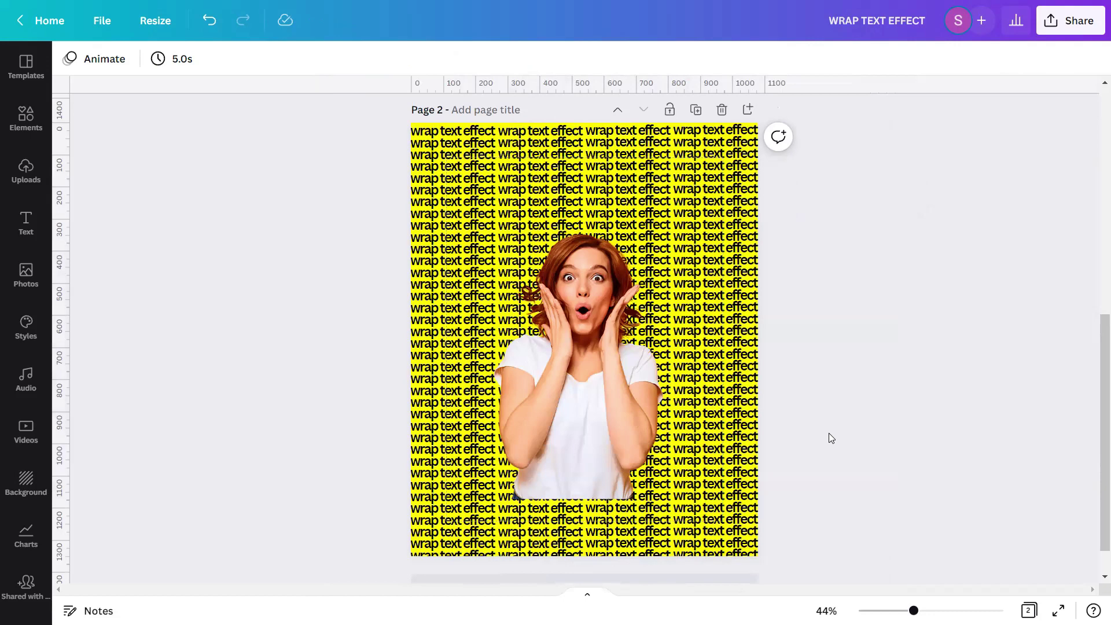
Give the woman's cutout a Glow shadow and open the shadow's settings
left_click(616, 391)
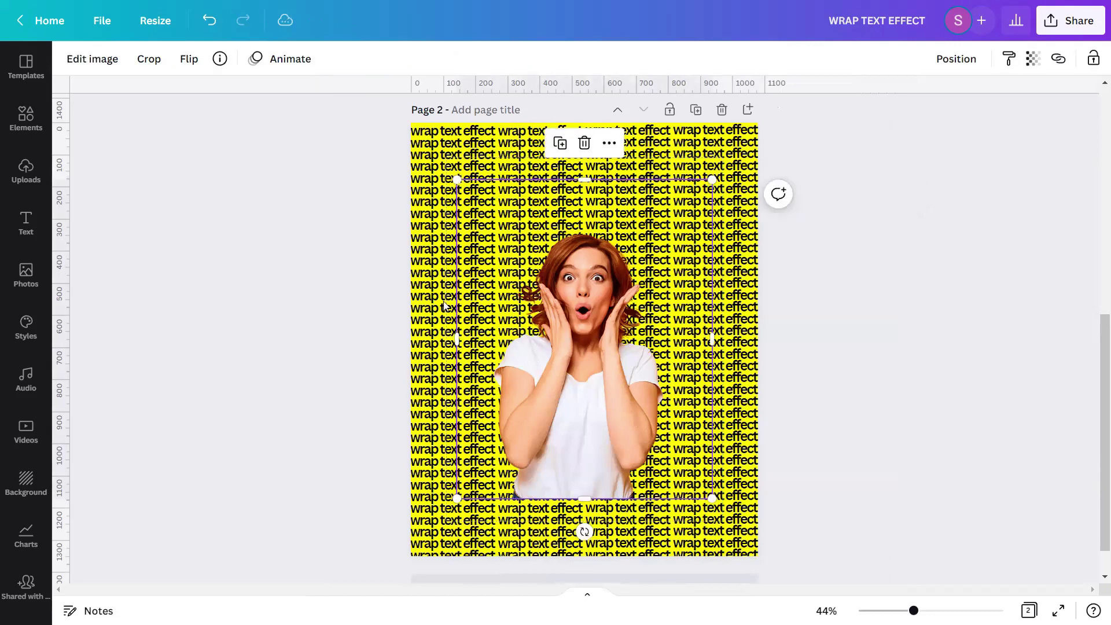
left_click(113, 59)
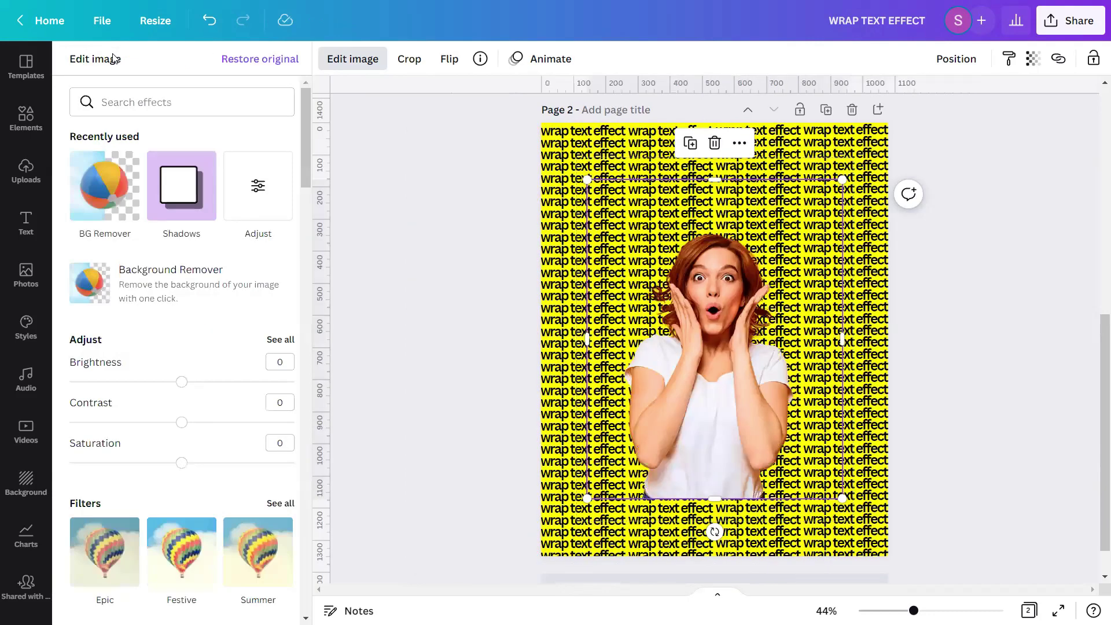
scroll(115, 208, "down", 10)
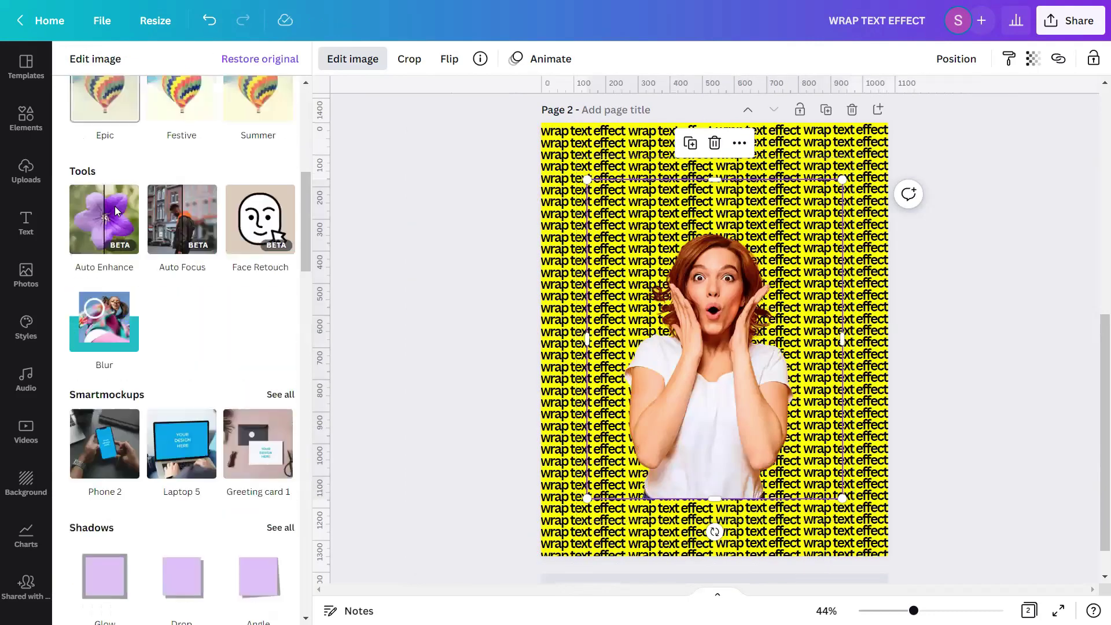
scroll(115, 210, "down", 2)
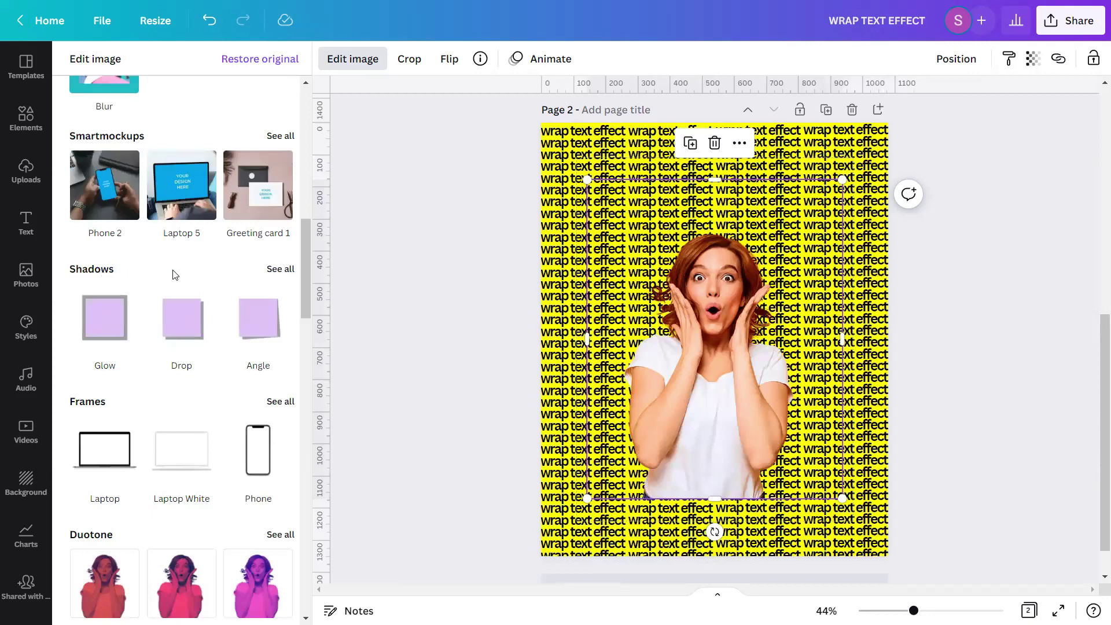
left_click(276, 269)
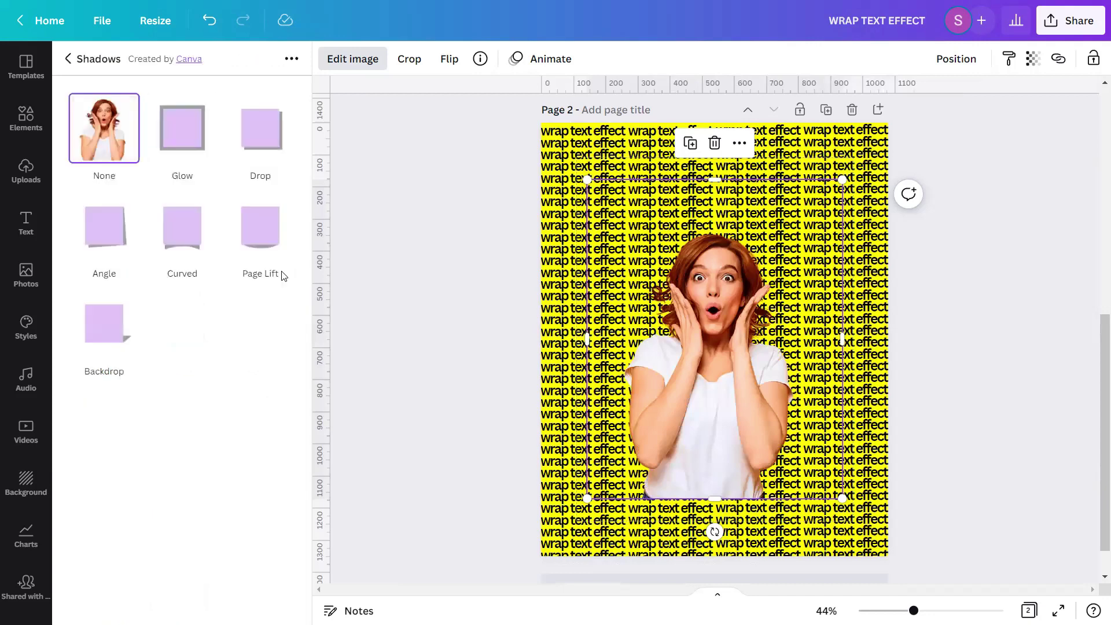
left_click(180, 137)
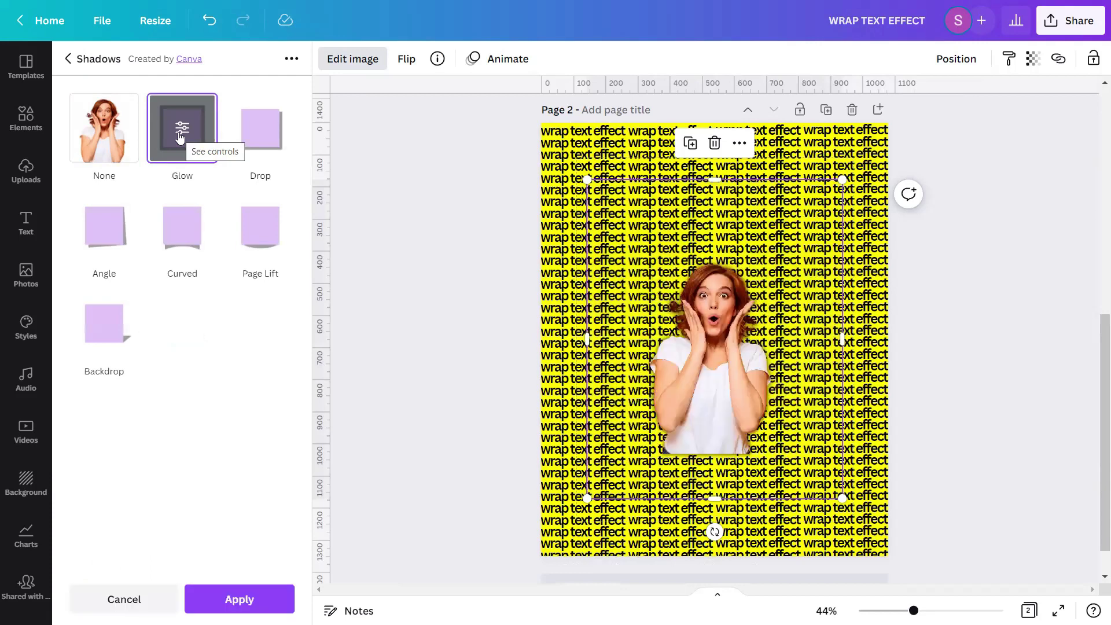
left_click(181, 138)
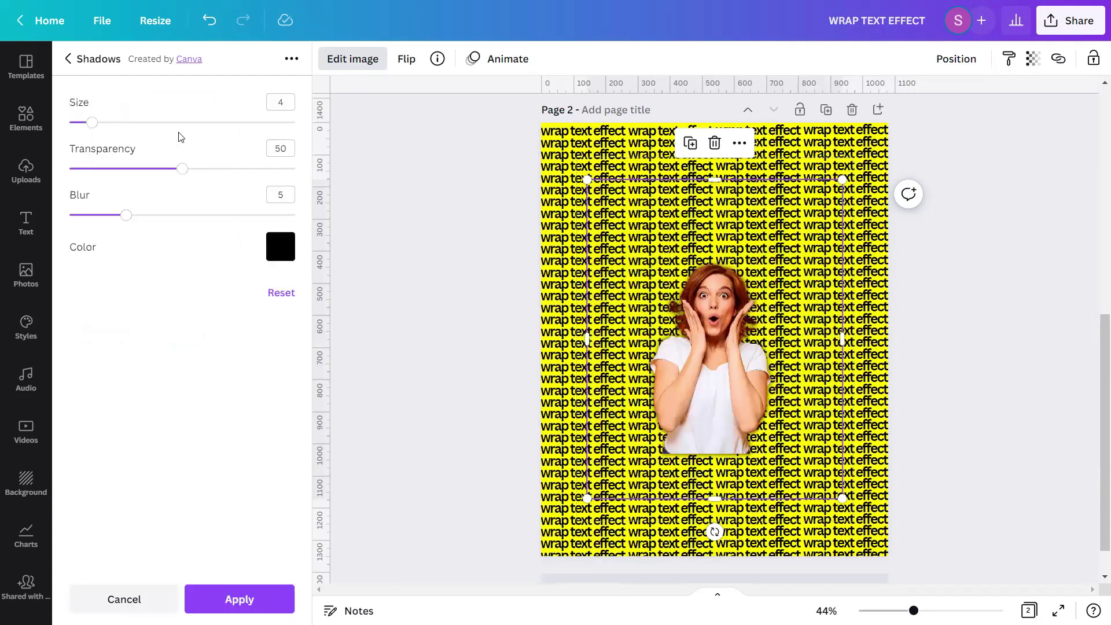
Set the glow's size to 15, transparency to 100 and blur to 0
left_click(291, 99)
type("15")
left_click(292, 148)
type("100")
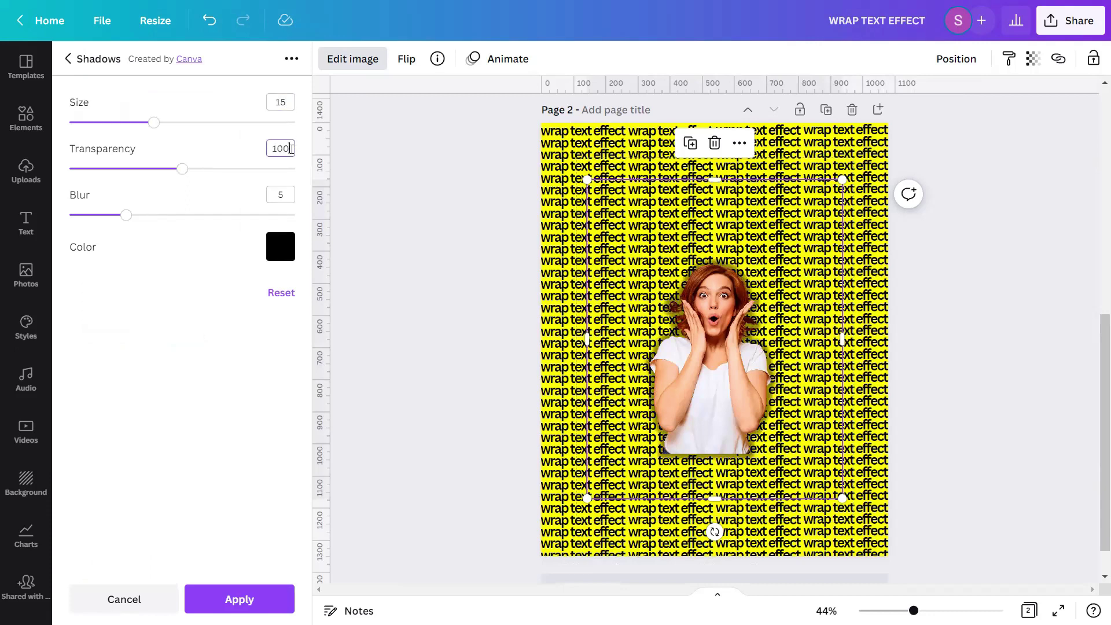
left_click(289, 195)
type("0")
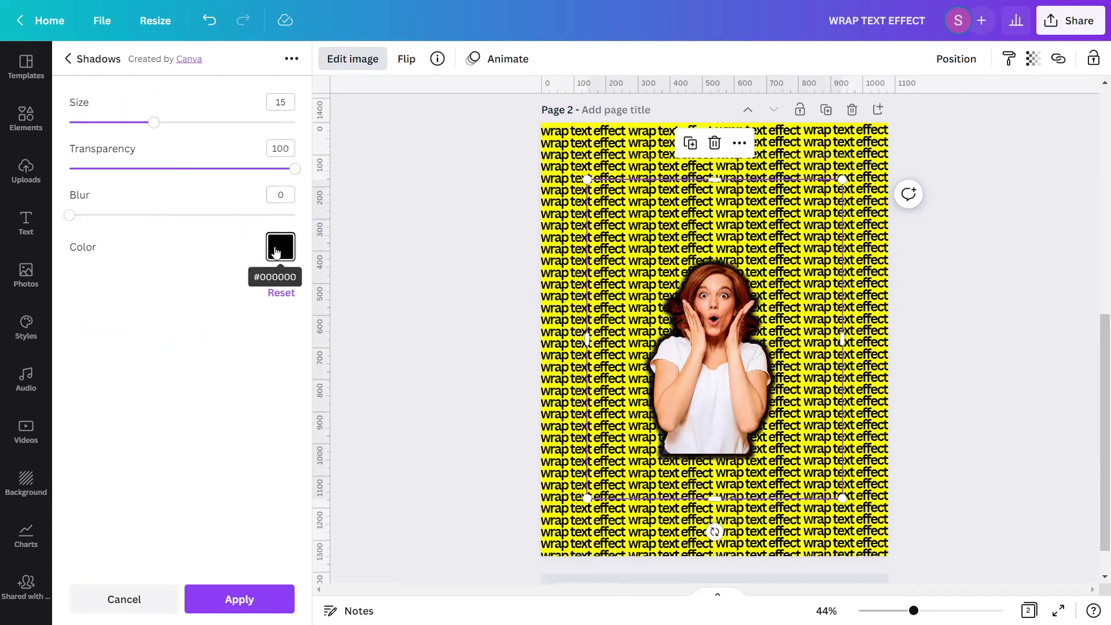
Color the glow yellow #FFFF00 and apply the shadow to the woman's cutout
left_click(276, 249)
left_click(290, 310)
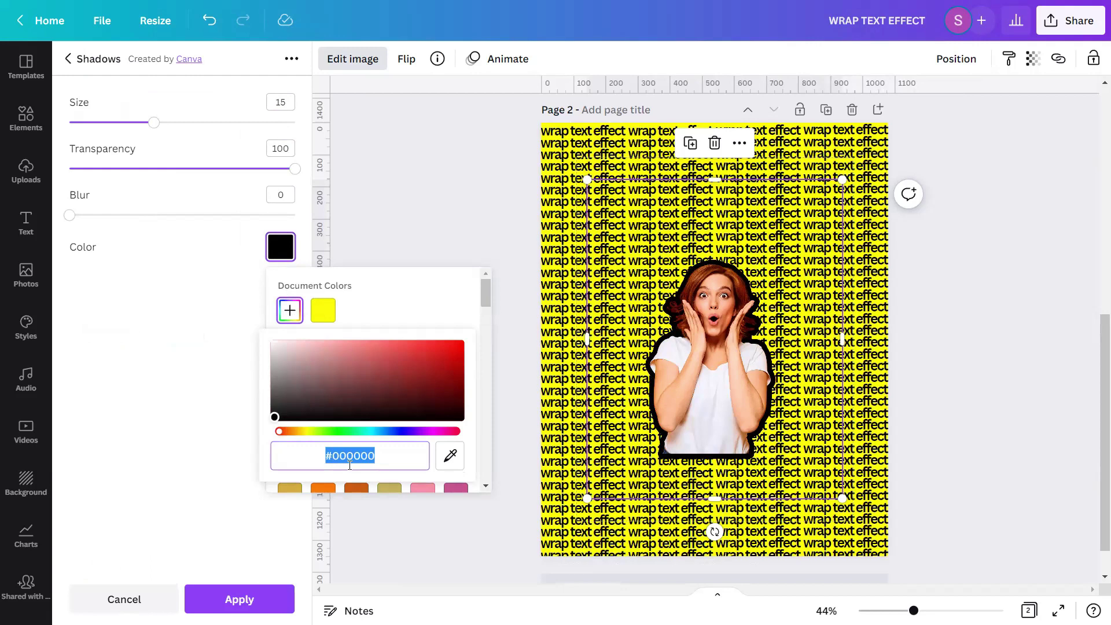
type("#")
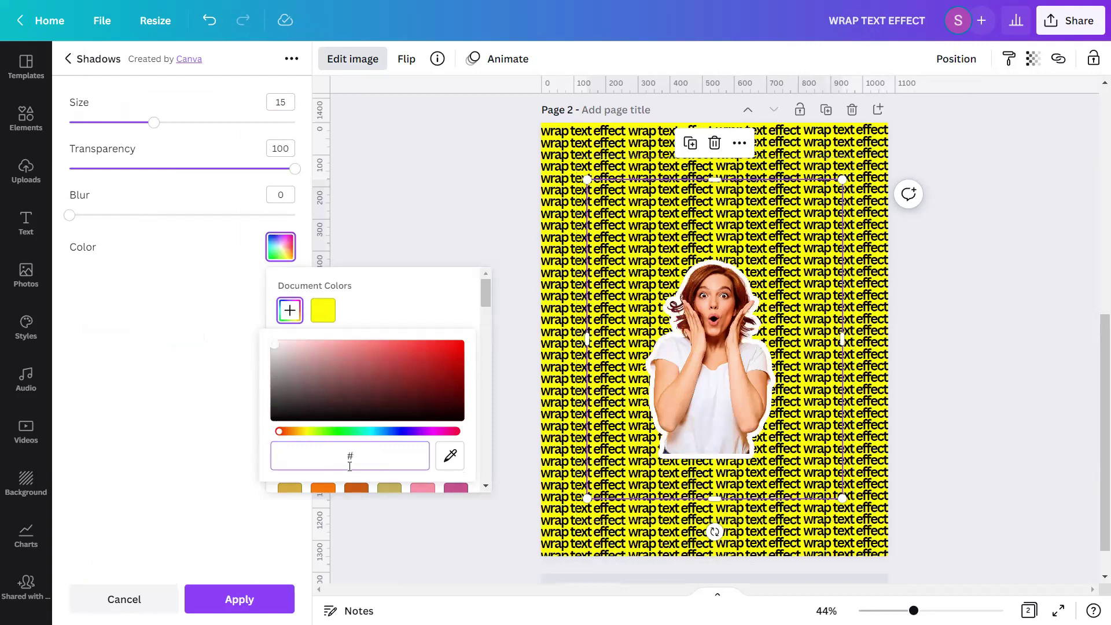
type("FFFF")
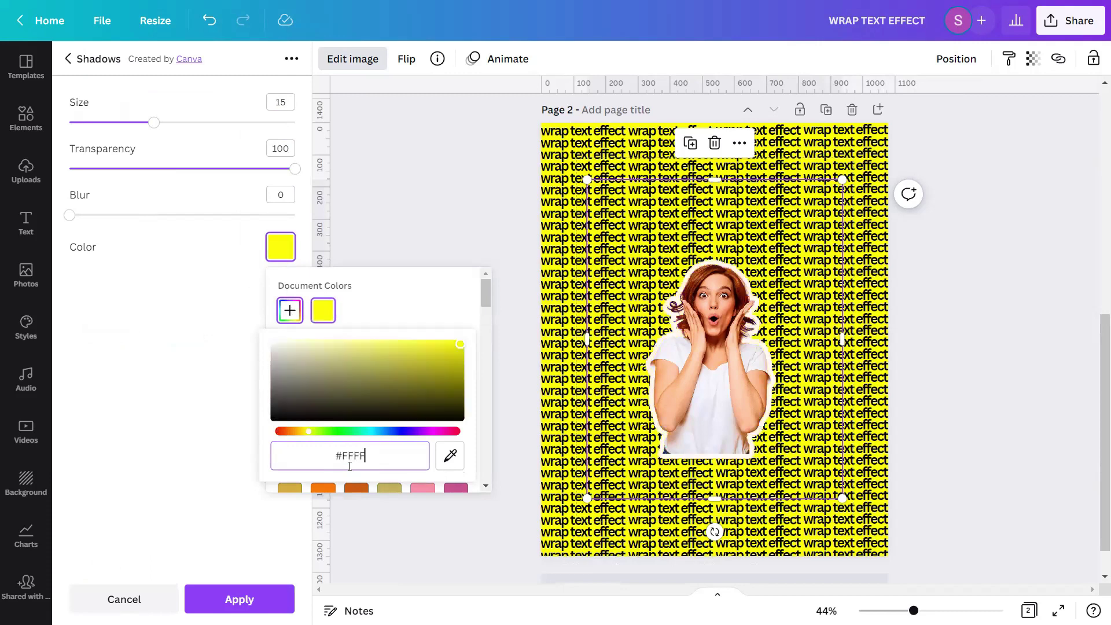
type("00")
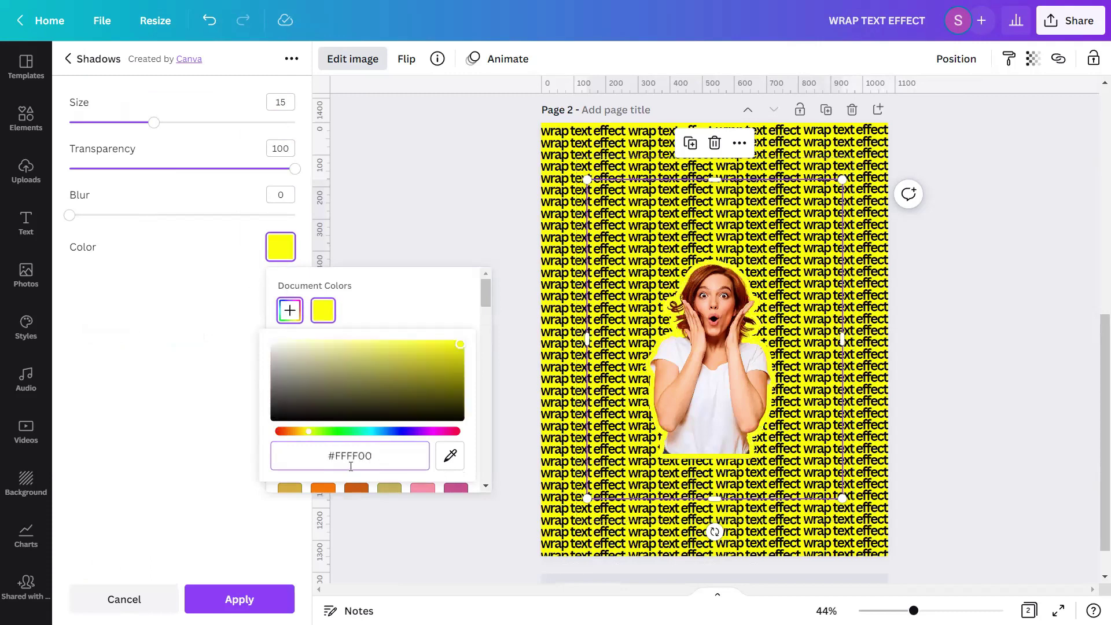
left_click(235, 371)
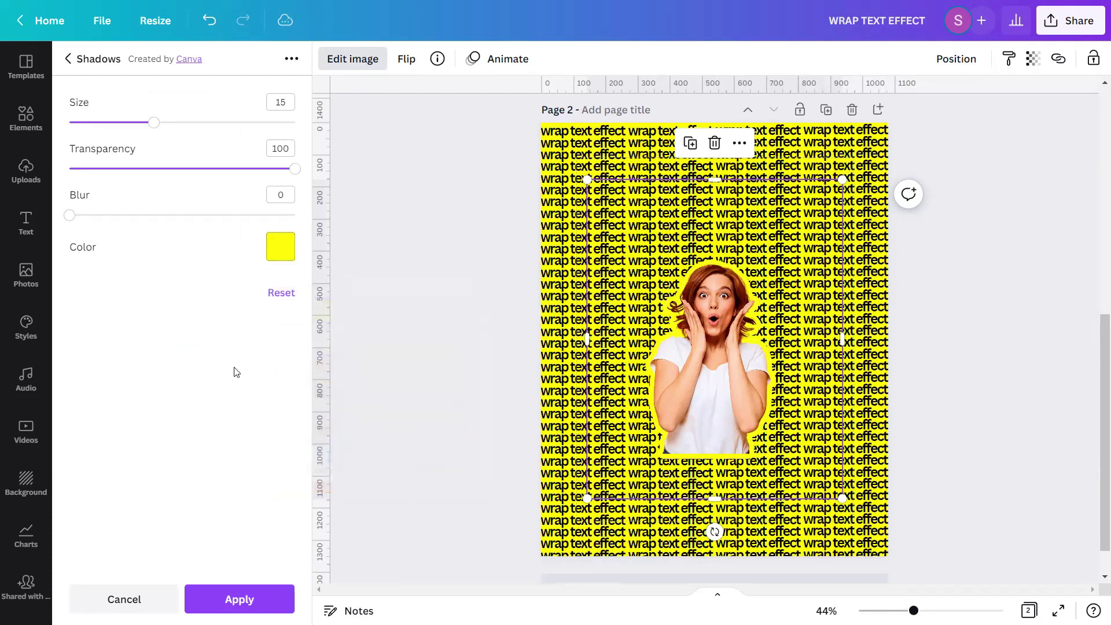
left_click(248, 602)
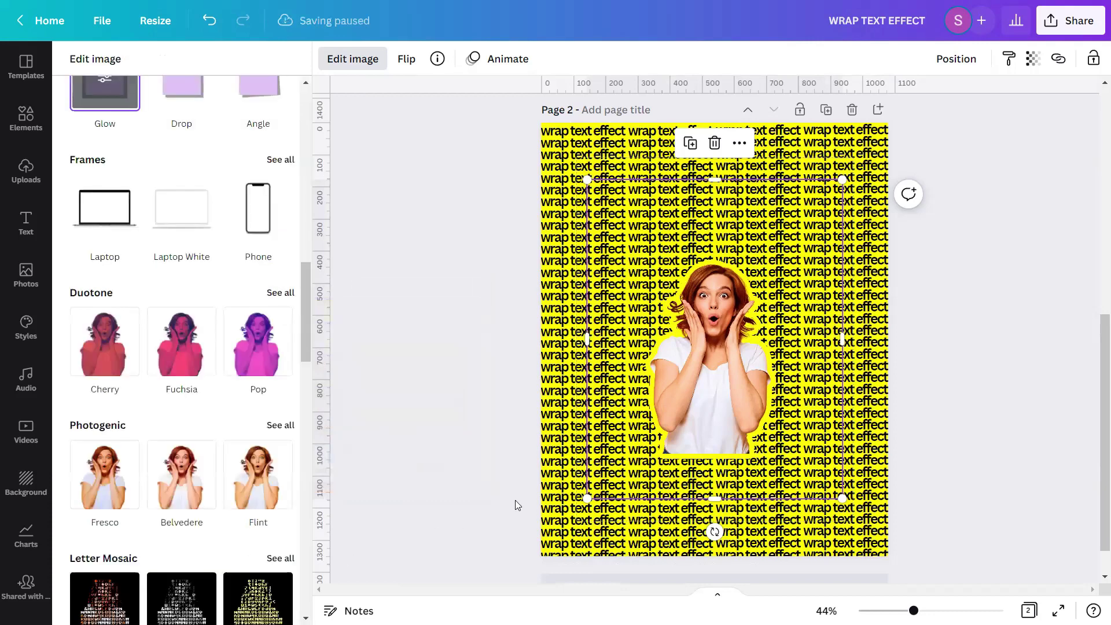
left_click(916, 339)
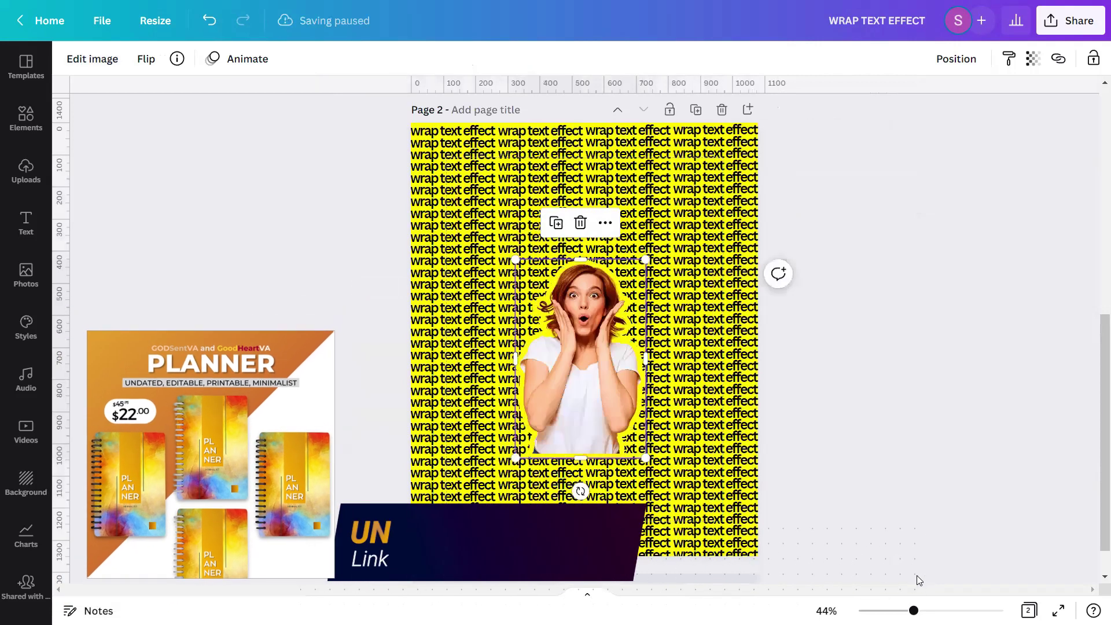
Align the outlined cutout to the middle and center of the page
left_click(957, 59)
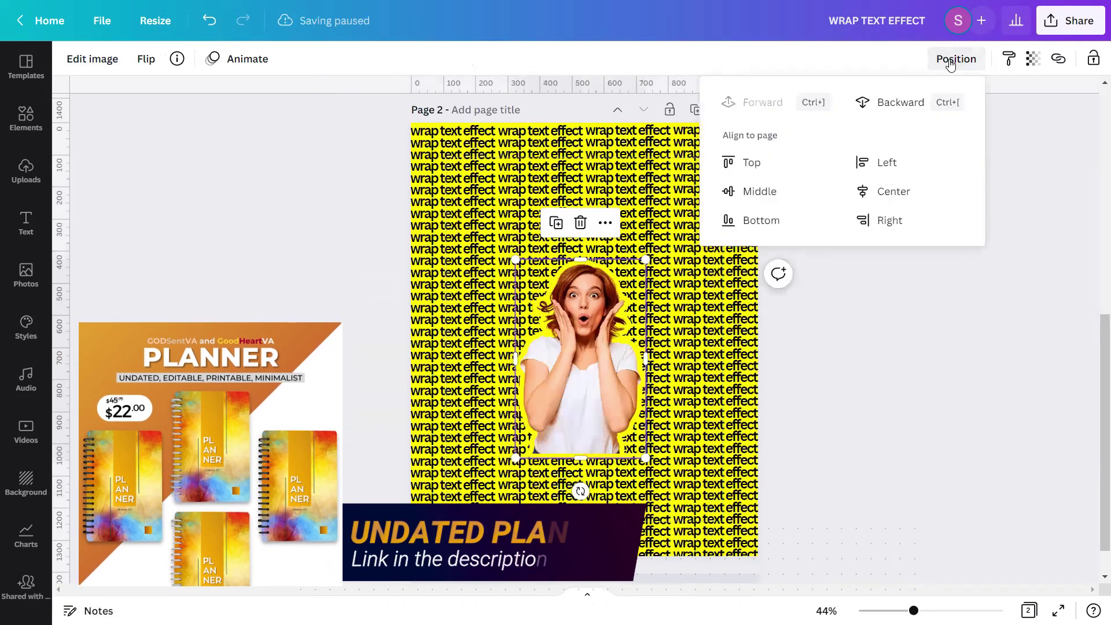
left_click(760, 191)
left_click(889, 191)
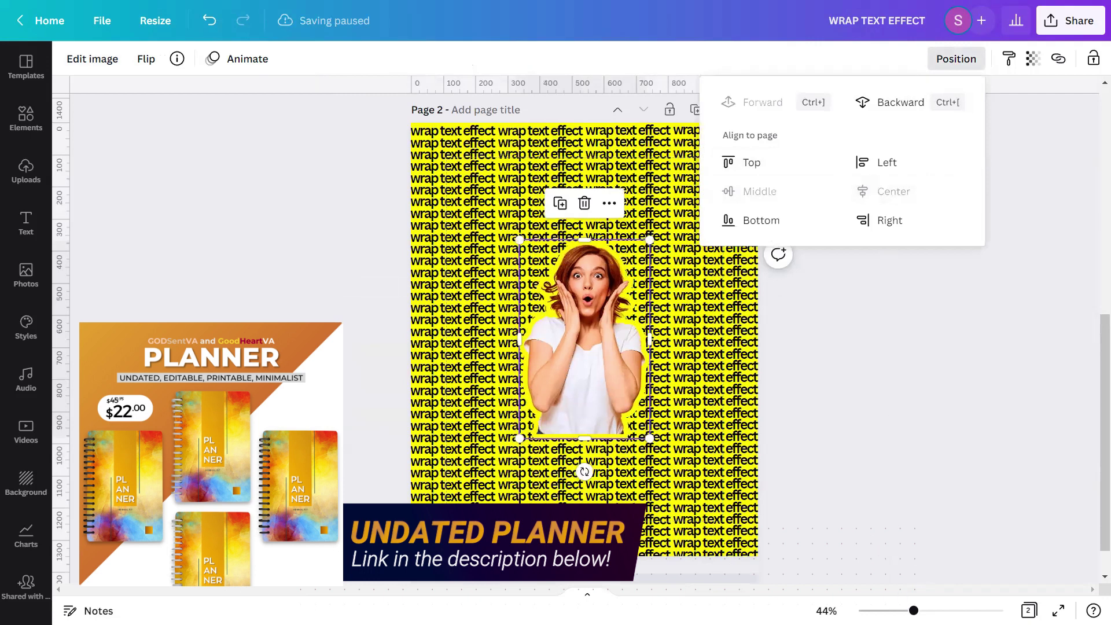
Examine the yellow outline around the woman up close, including its lower edge, and return to the full-page view
left_click_drag(913, 610, 924, 611)
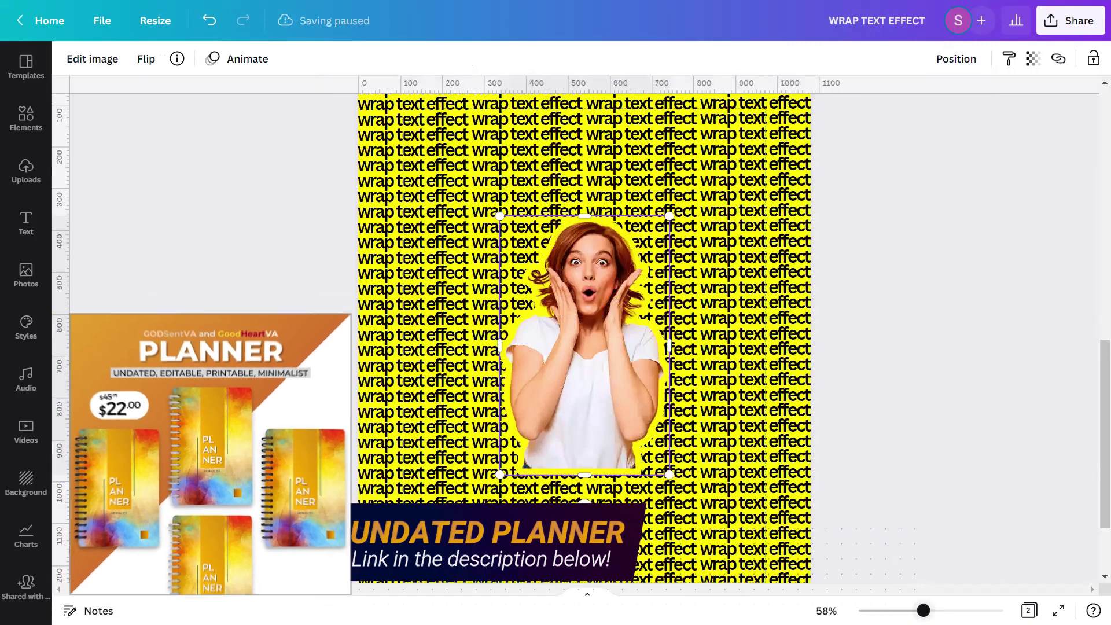
left_click_drag(924, 610, 951, 611)
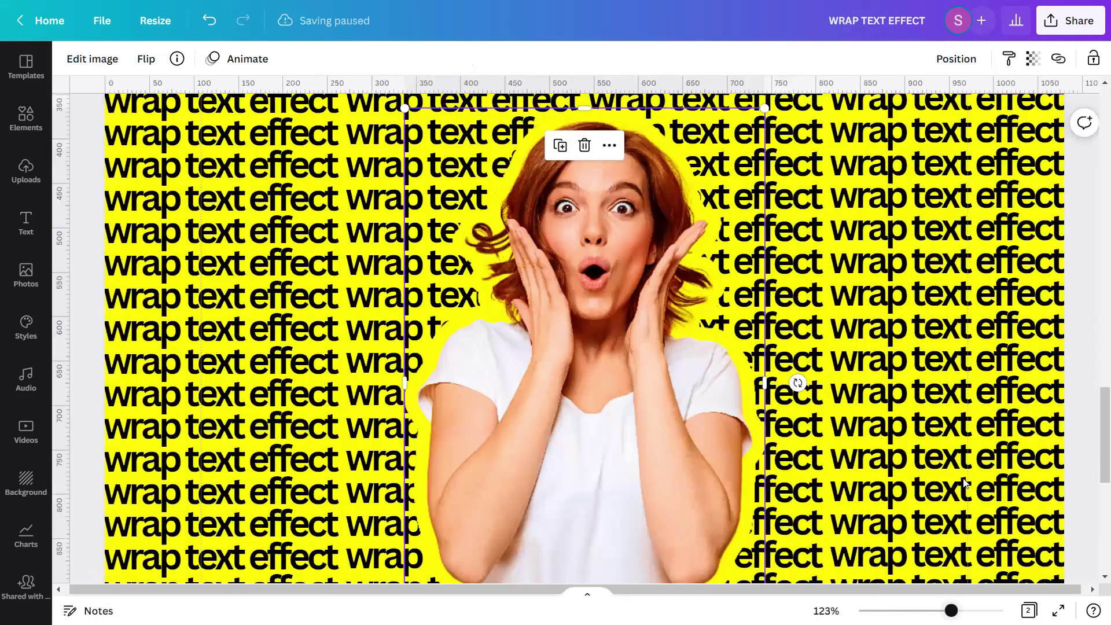
scroll(956, 443, "down", 5)
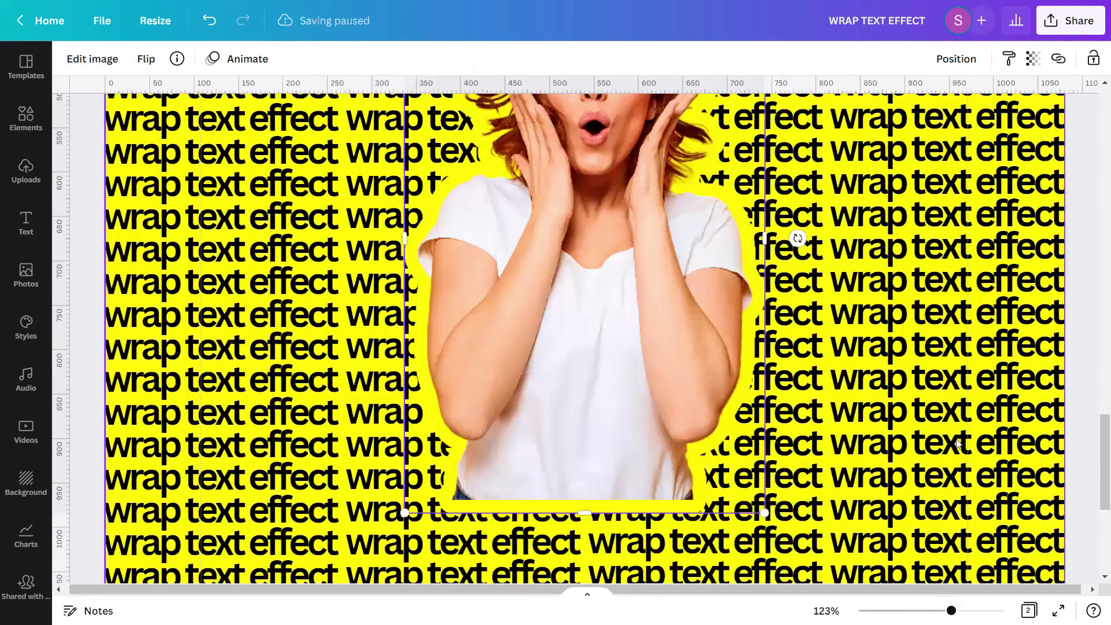
left_click_drag(951, 611, 945, 611)
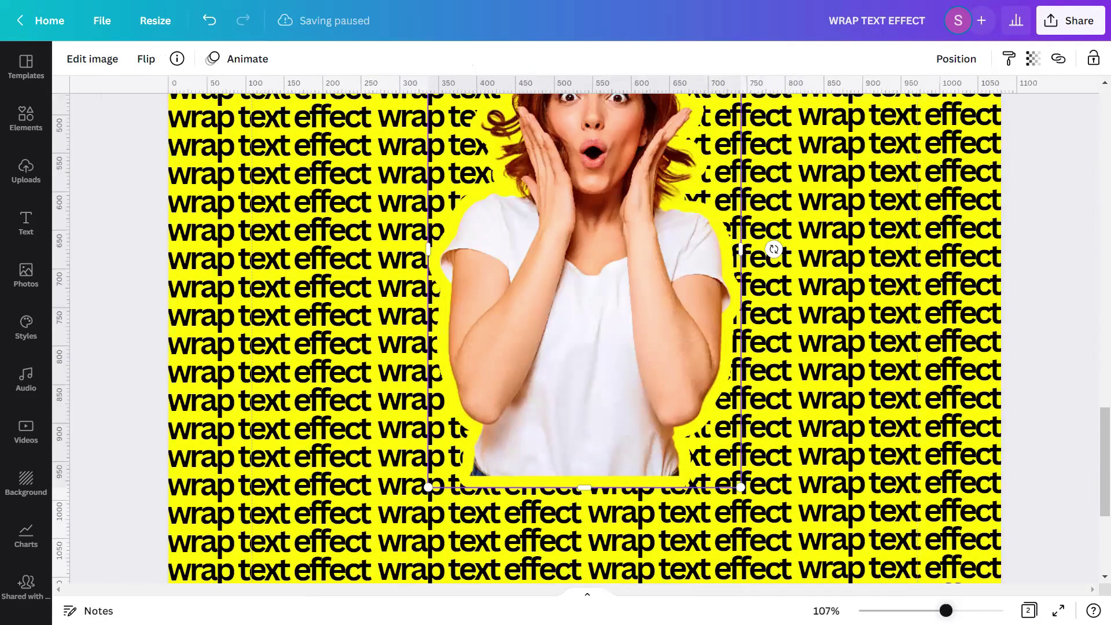
left_click_drag(945, 611, 911, 610)
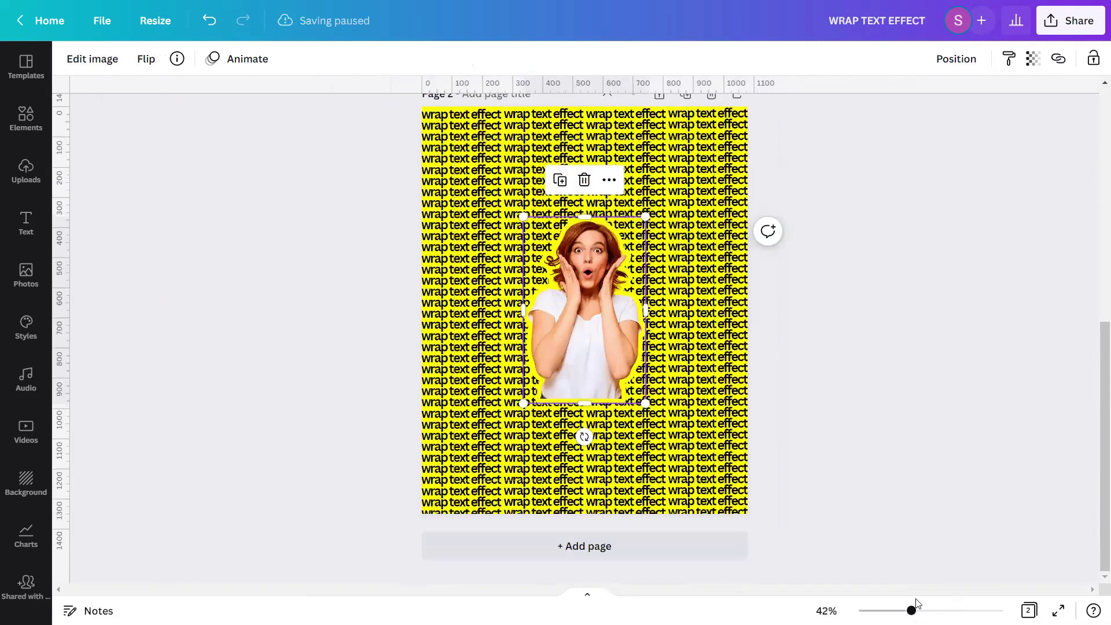
left_click(923, 391)
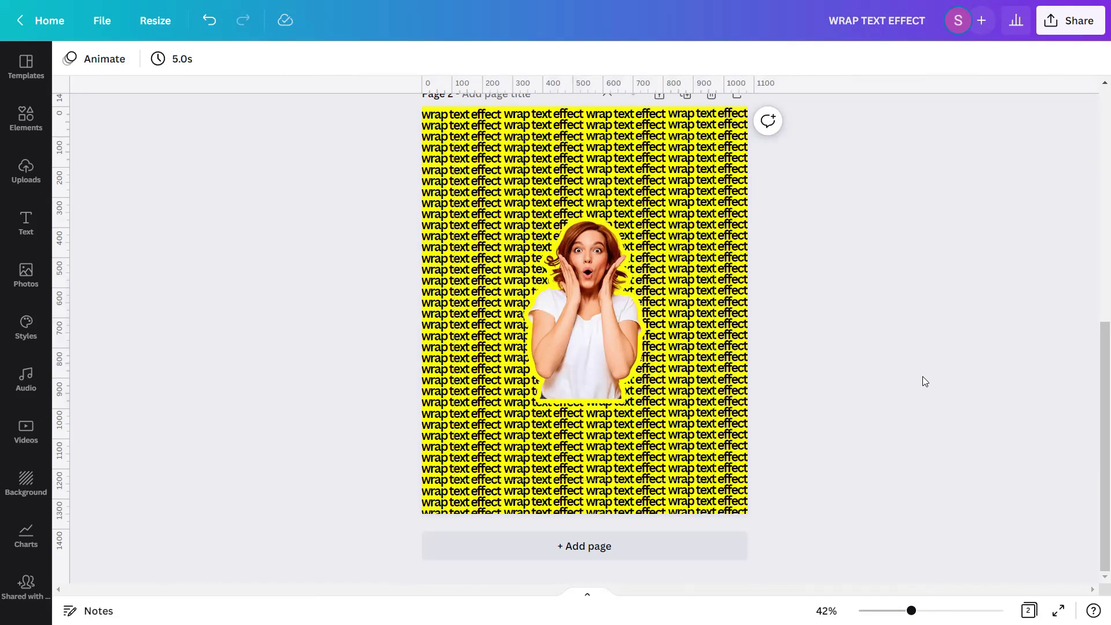
left_click_drag(1095, 427, 1095, 416)
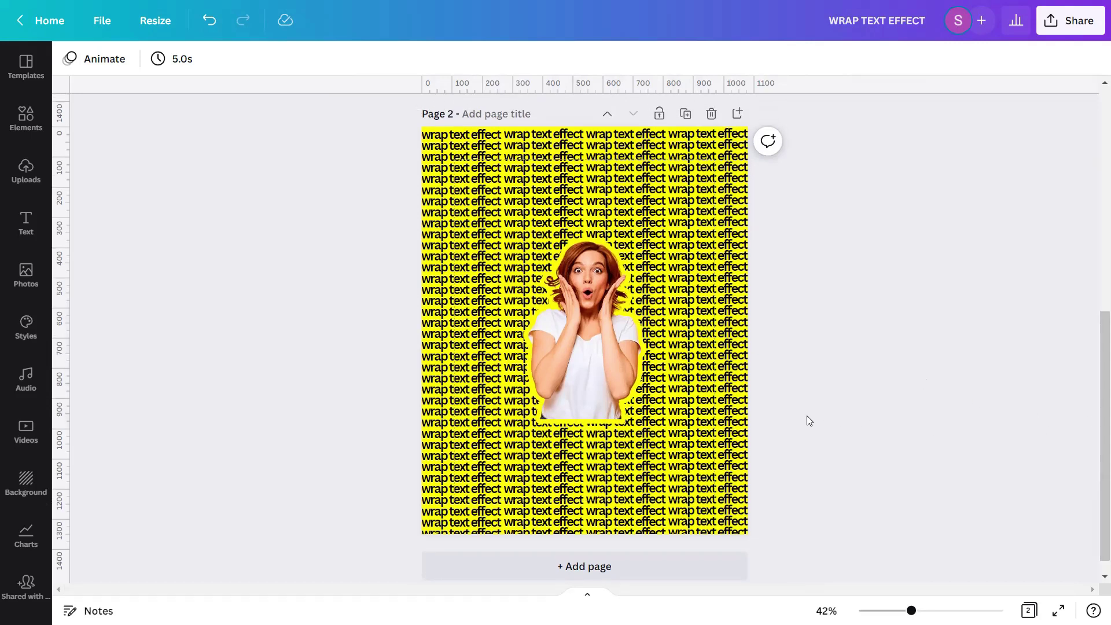
Search the elements for "isolated picture frame hanging" and limit the results to graphics
left_click(38, 121)
left_click(119, 68)
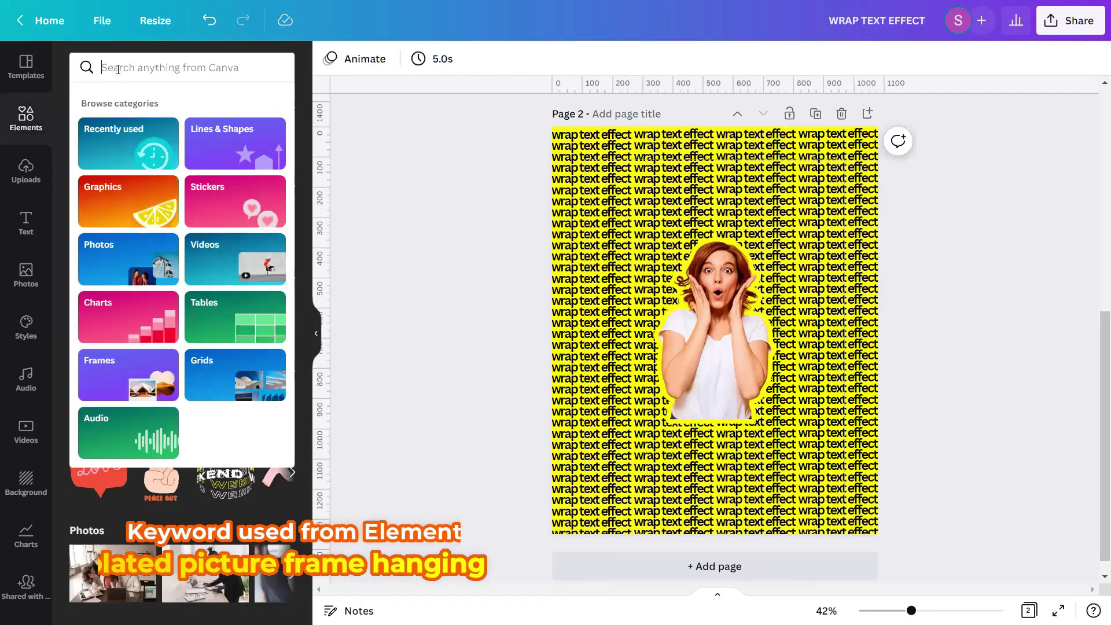
type("is")
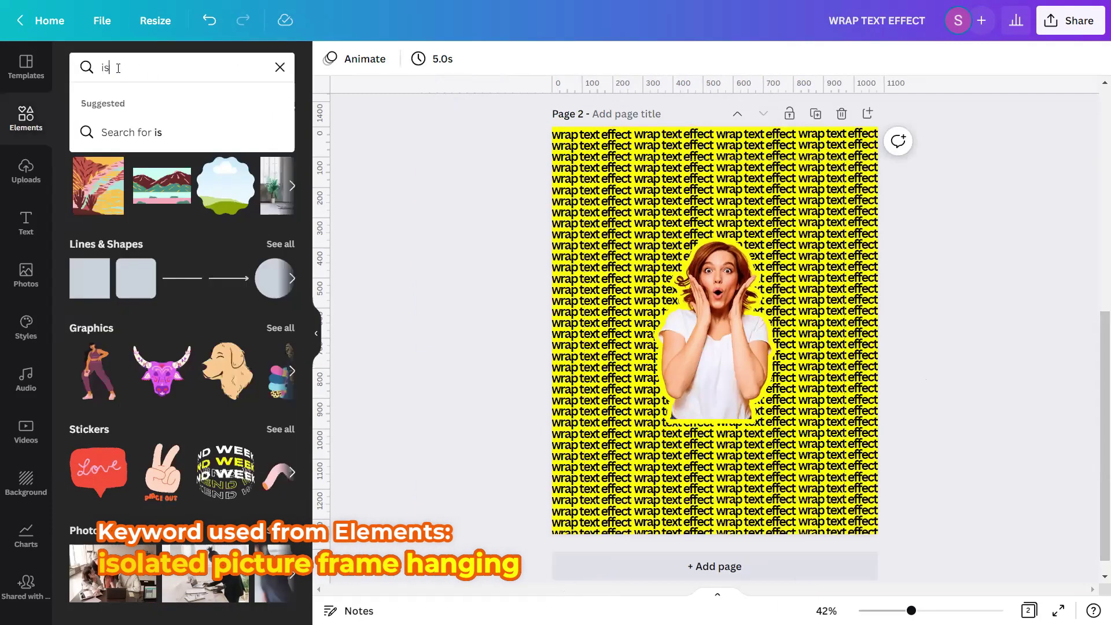
type("olated pi")
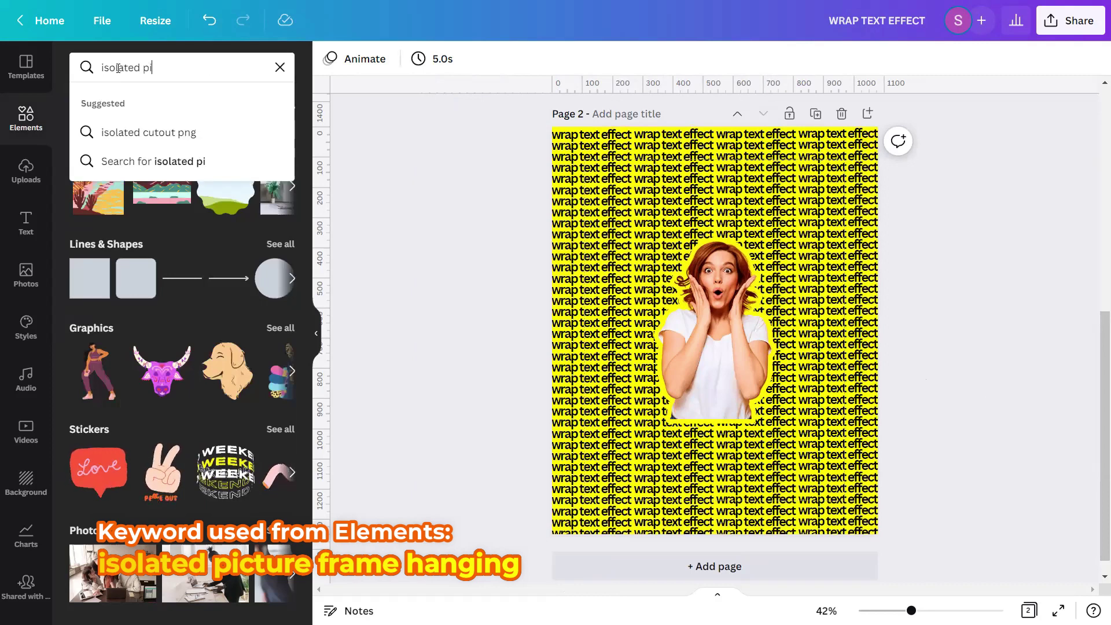
type("cture")
type("fea")
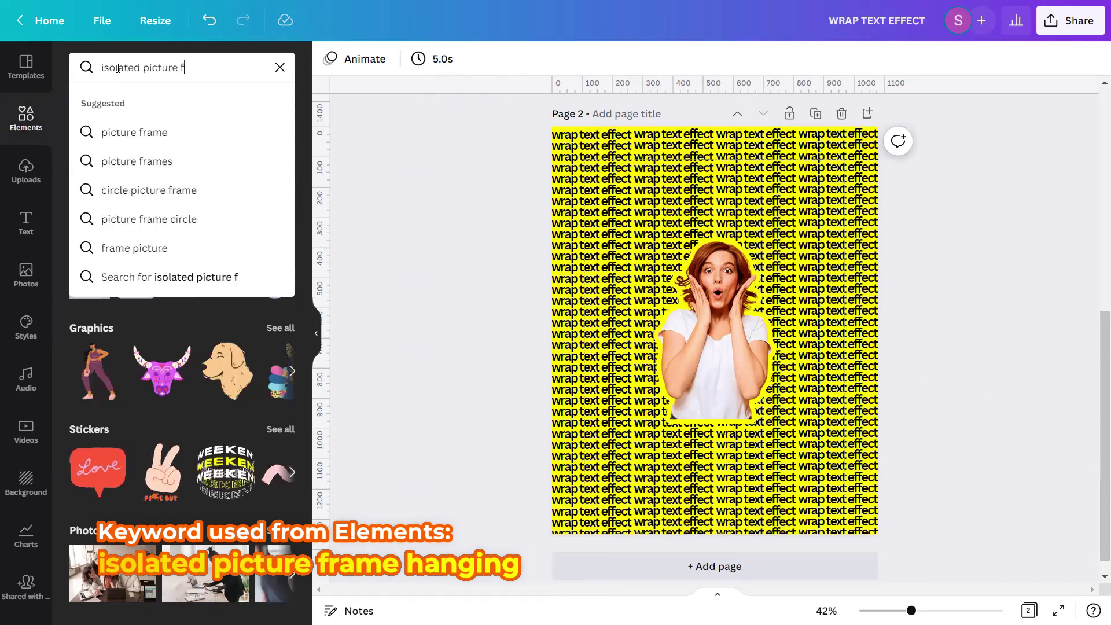
key("BackSpace")
key("BackSpace")
type("ra")
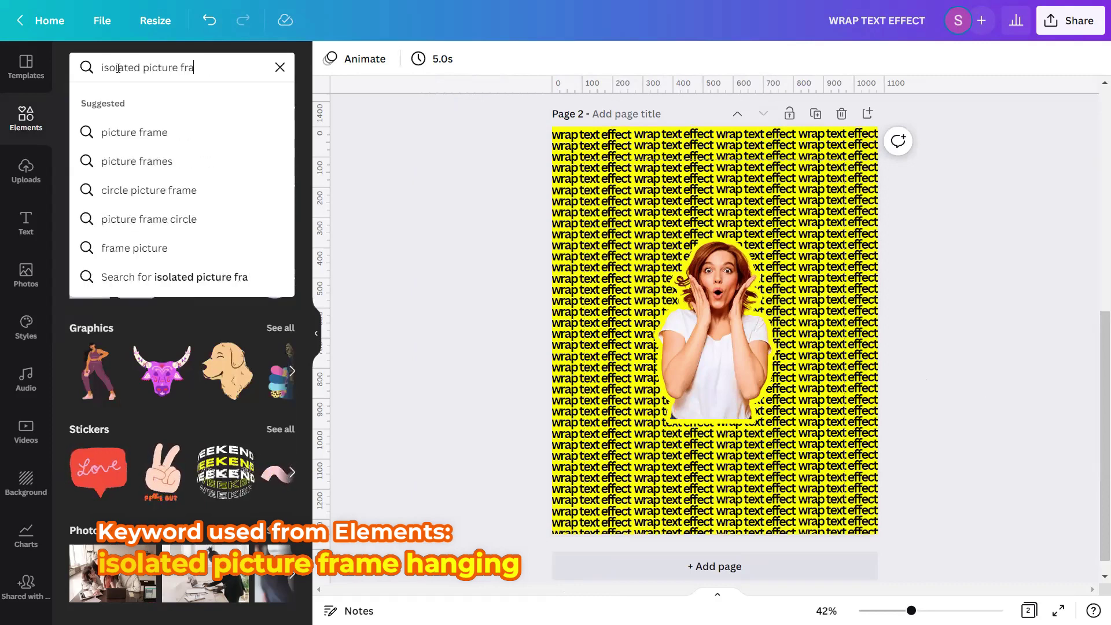
type("me hanging")
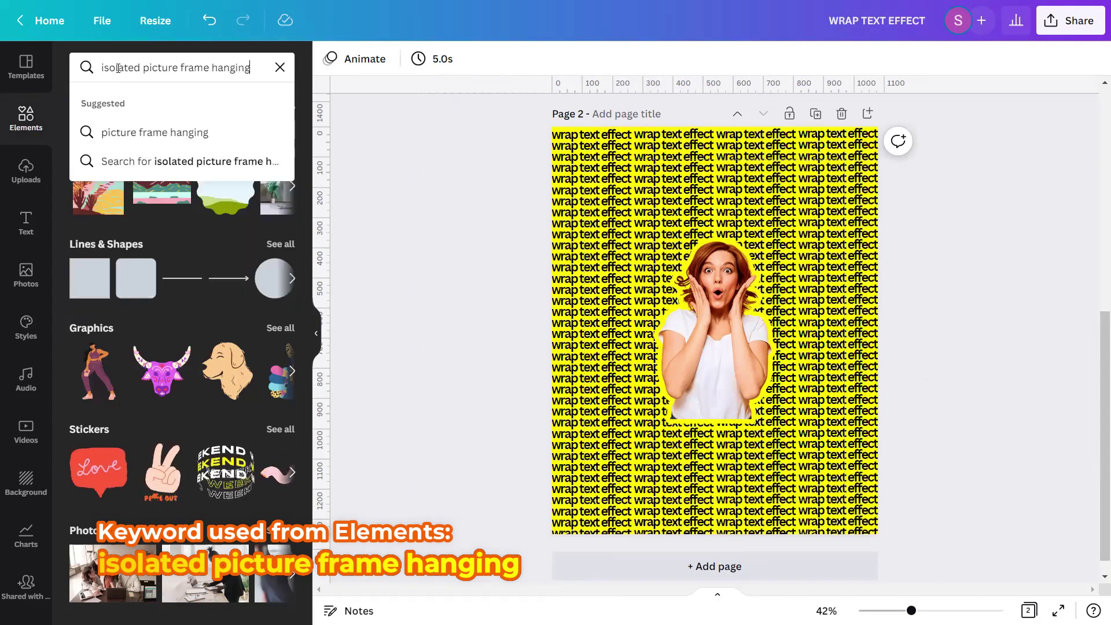
key("Return")
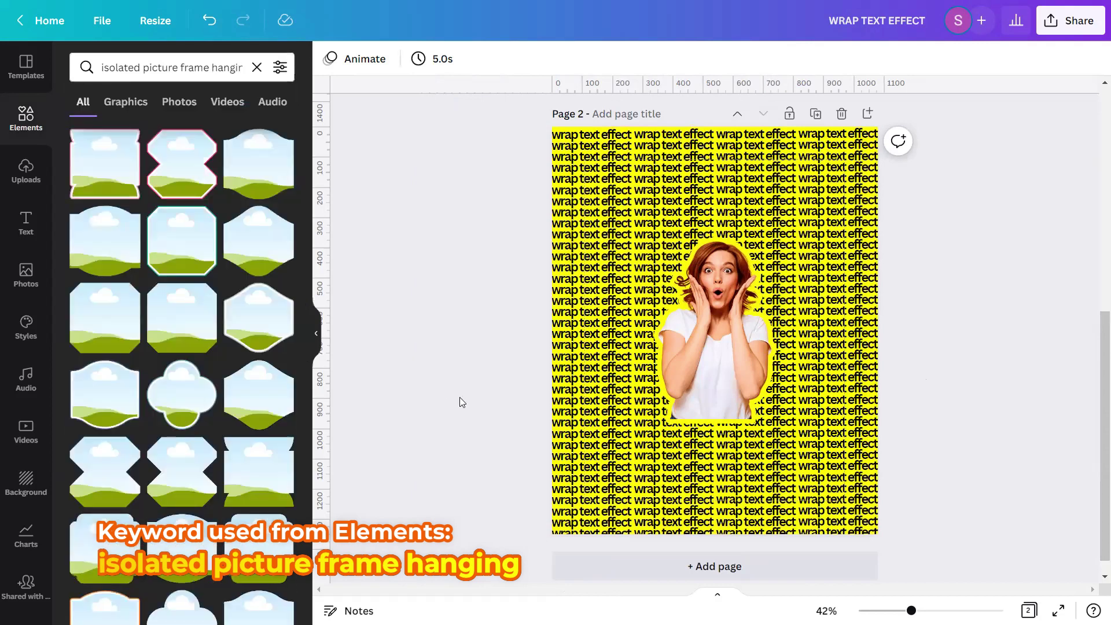
left_click(120, 96)
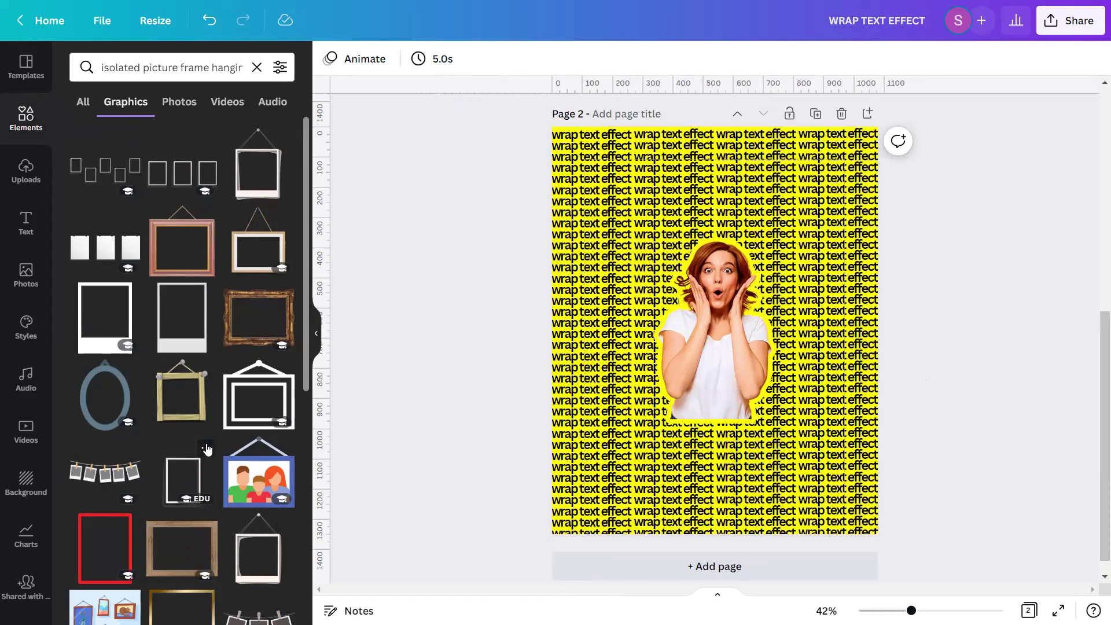
Add the dark hanging picture frame with a white inner border to page 2 and clear the element search
left_click(206, 448)
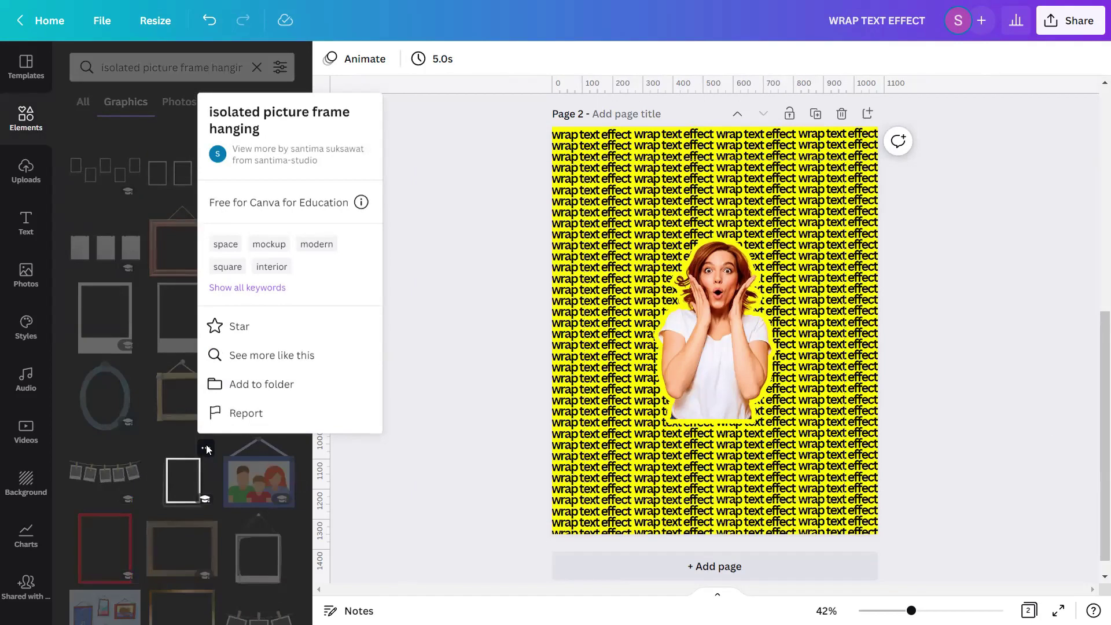
left_click(189, 470)
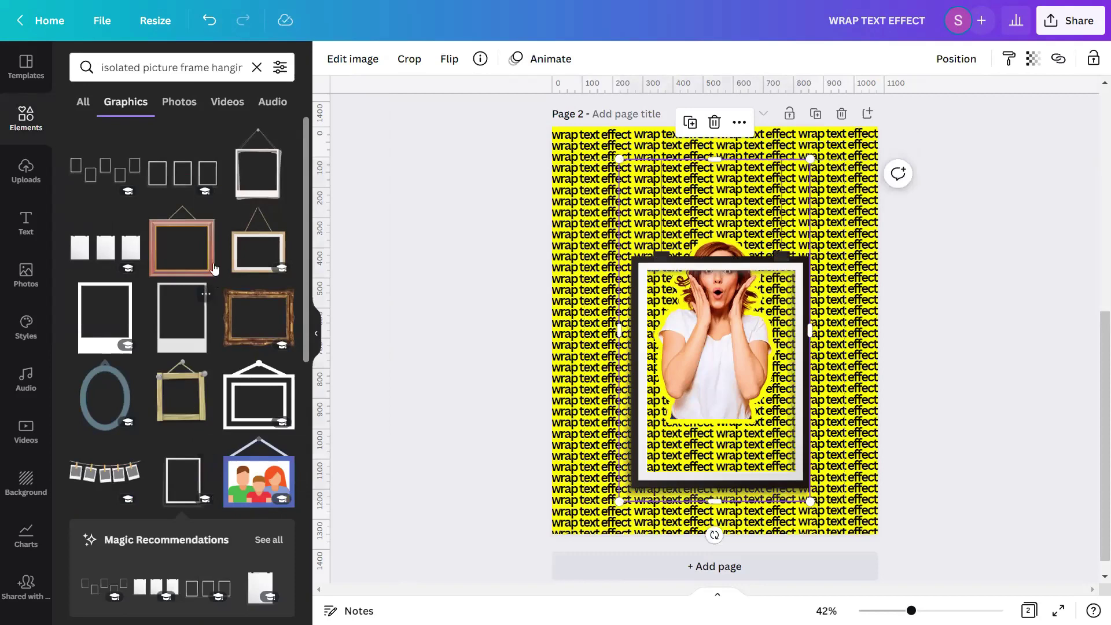
left_click(256, 67)
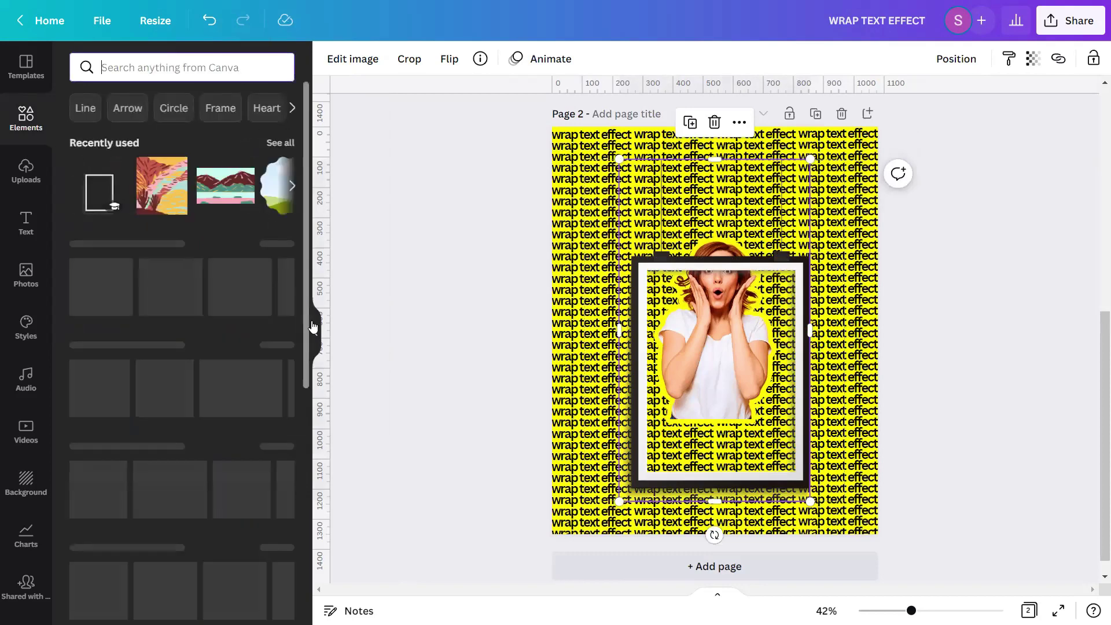
left_click(317, 335)
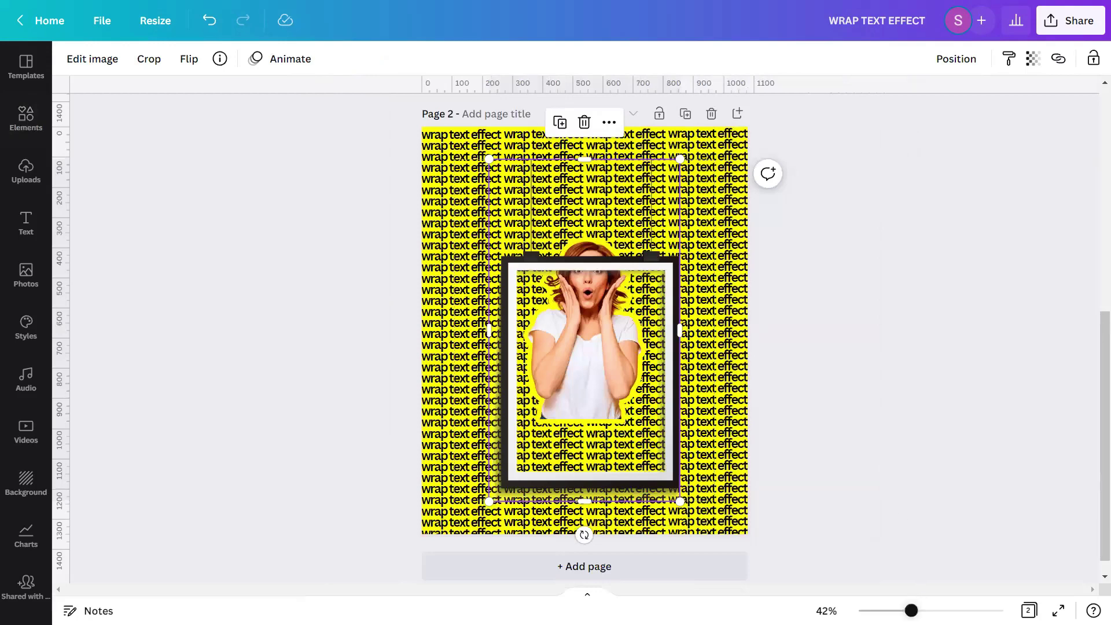
Move and enlarge the hanging frame so it surrounds the woman and covers most of the yellow page
scroll(585, 306, "up", 1)
scroll(690, 497, "up", 1)
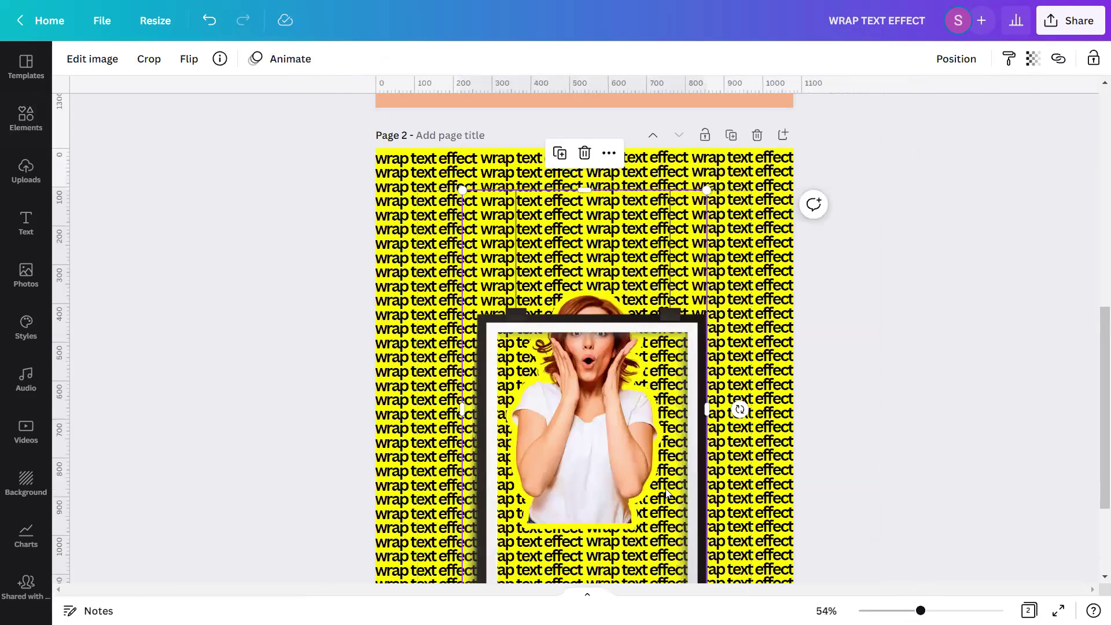
left_click_drag(646, 451, 642, 404)
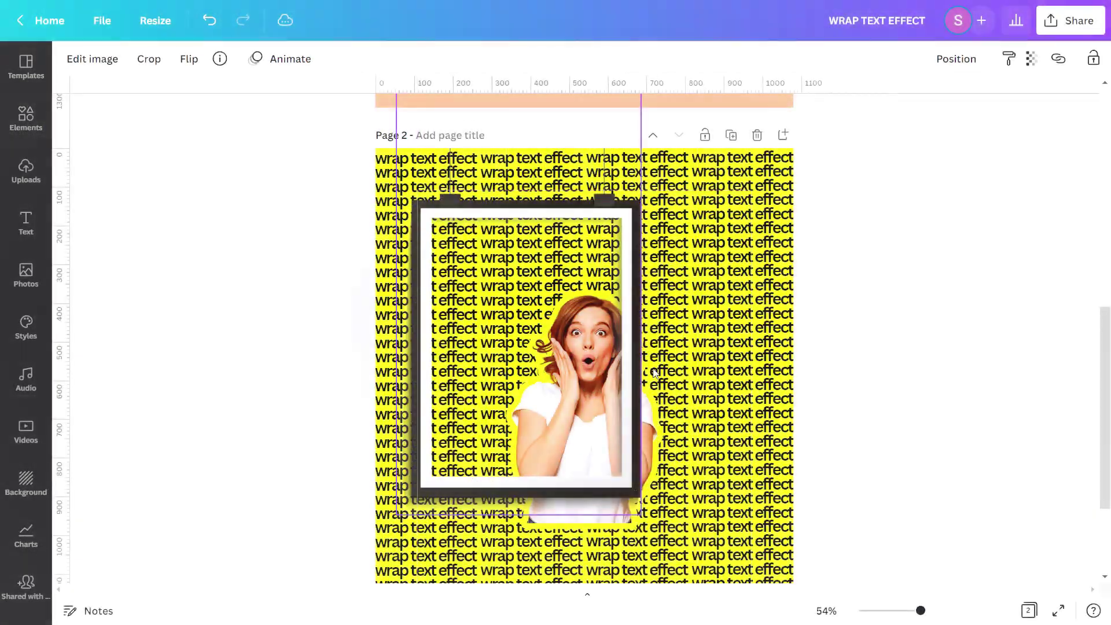
left_click_drag(689, 440, 727, 498)
scroll(726, 498, "up", 5)
left_click_drag(710, 206, 770, 147)
scroll(828, 293, "down", 3)
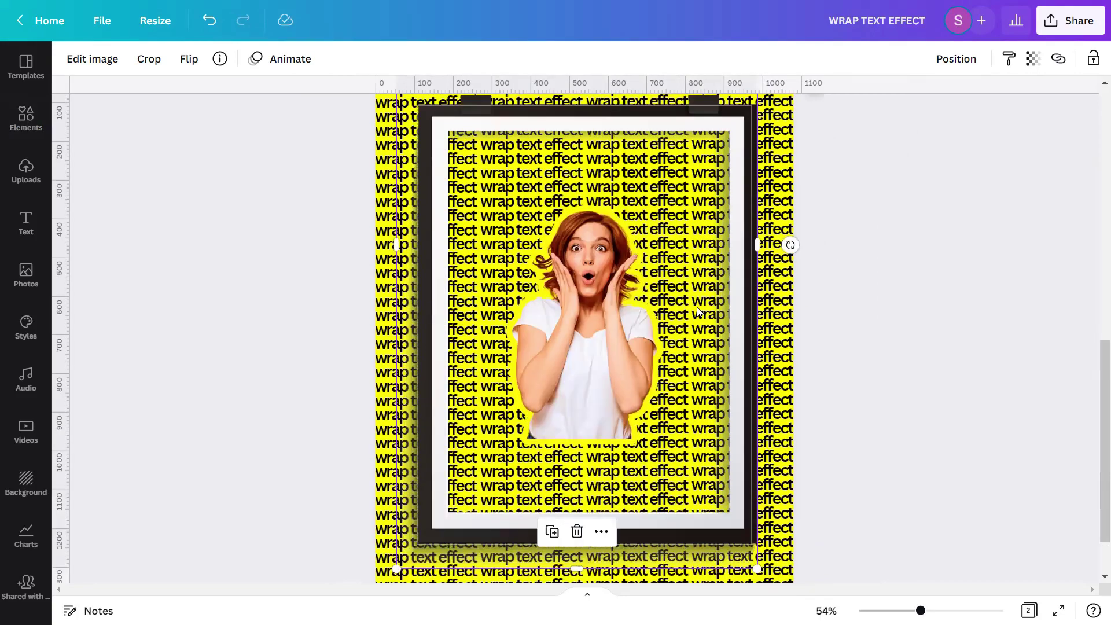
scroll(698, 320, "up", 2)
scroll(817, 330, "down", 3)
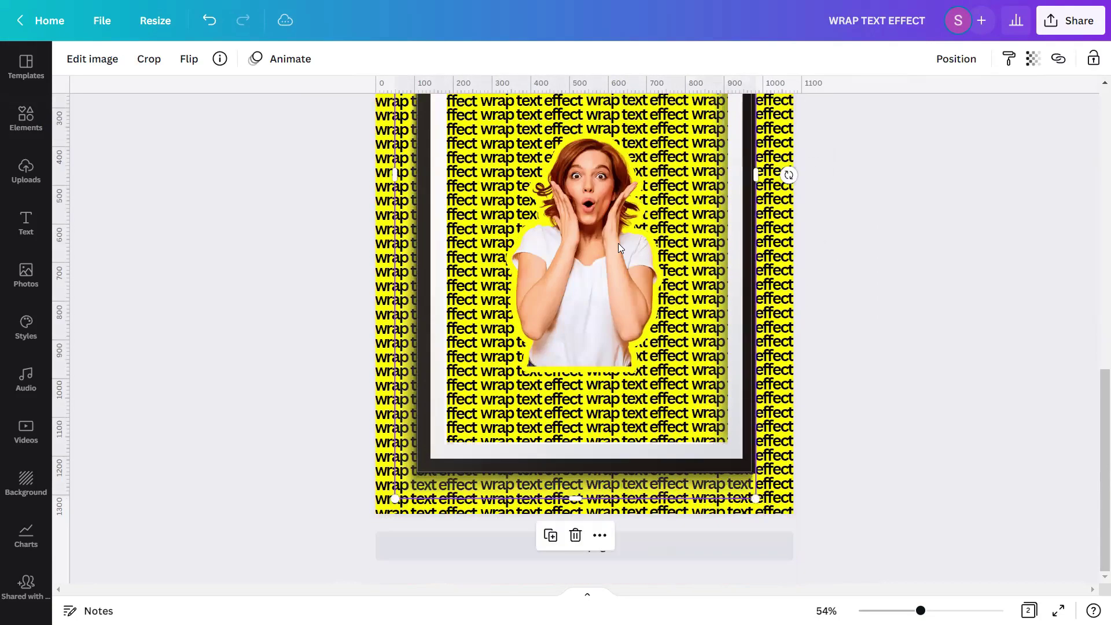
Enlarge the woman's cutout to fill the frame's opening, with her lower edge meeting the inner border, and deselect it
left_click(620, 313)
left_click_drag(661, 367, 710, 443)
scroll(695, 428, "up", 2)
left_click_drag(506, 275, 469, 246)
scroll(637, 290, "down", 3)
key("Escape")
left_click(627, 330)
scroll(627, 330, "up", 3)
left_click(816, 329)
scroll(816, 329, "down", 3)
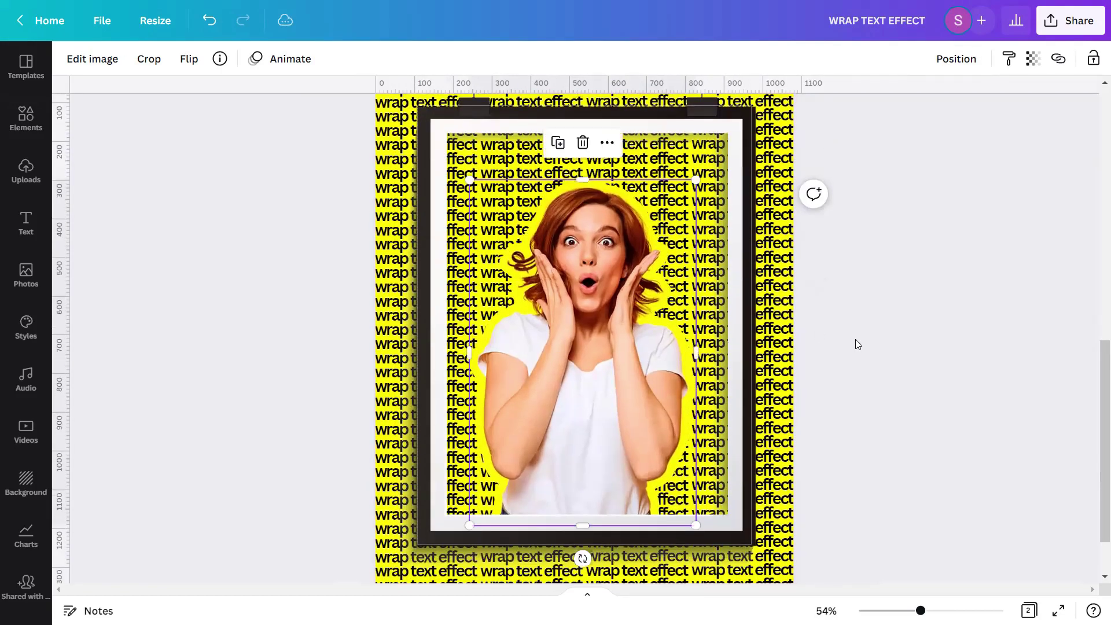
scroll(857, 344, "up", 2)
left_click(858, 345)
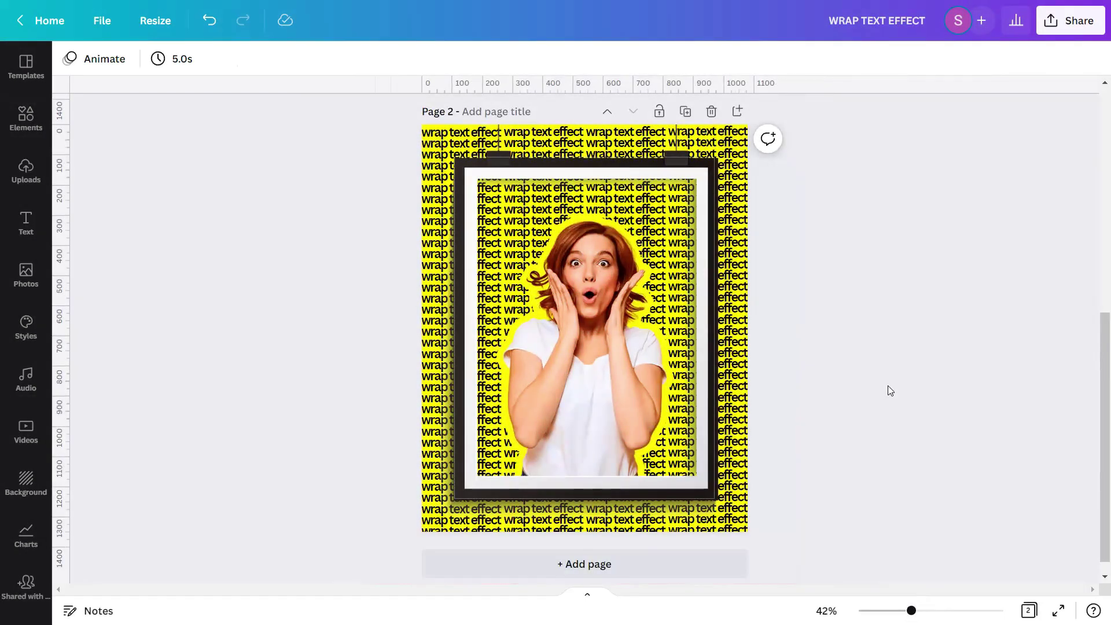
Preview the framed wrap text design in full screen
mouse_move(911, 610)
left_mouse_down()
mouse_move(931, 610)
mouse_move(912, 610)
left_mouse_up()
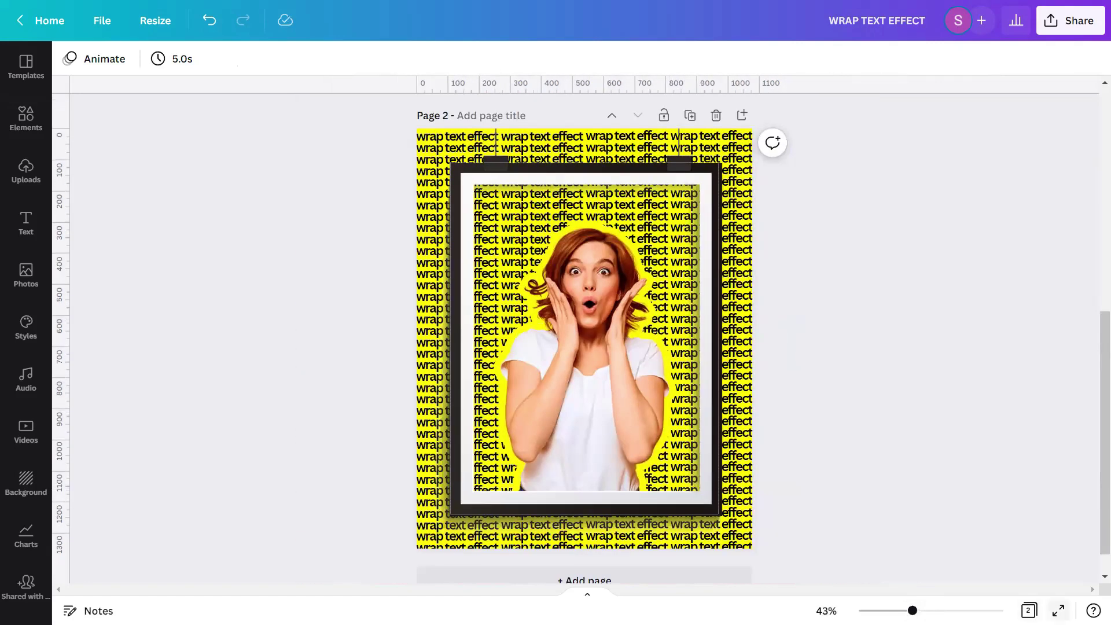
left_click(1059, 611)
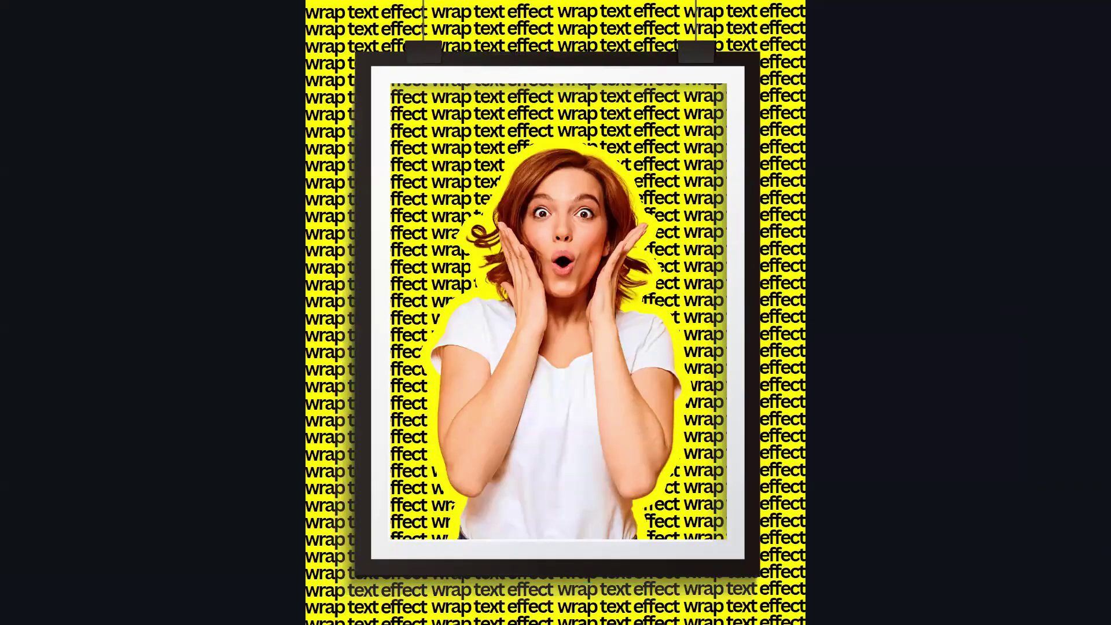
key("Right")
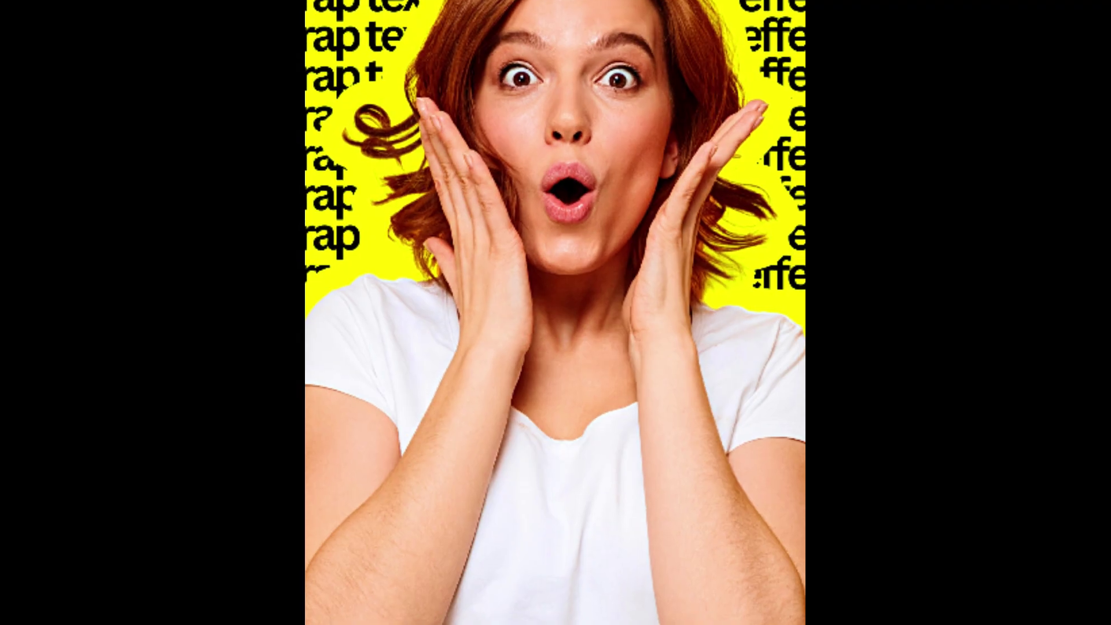